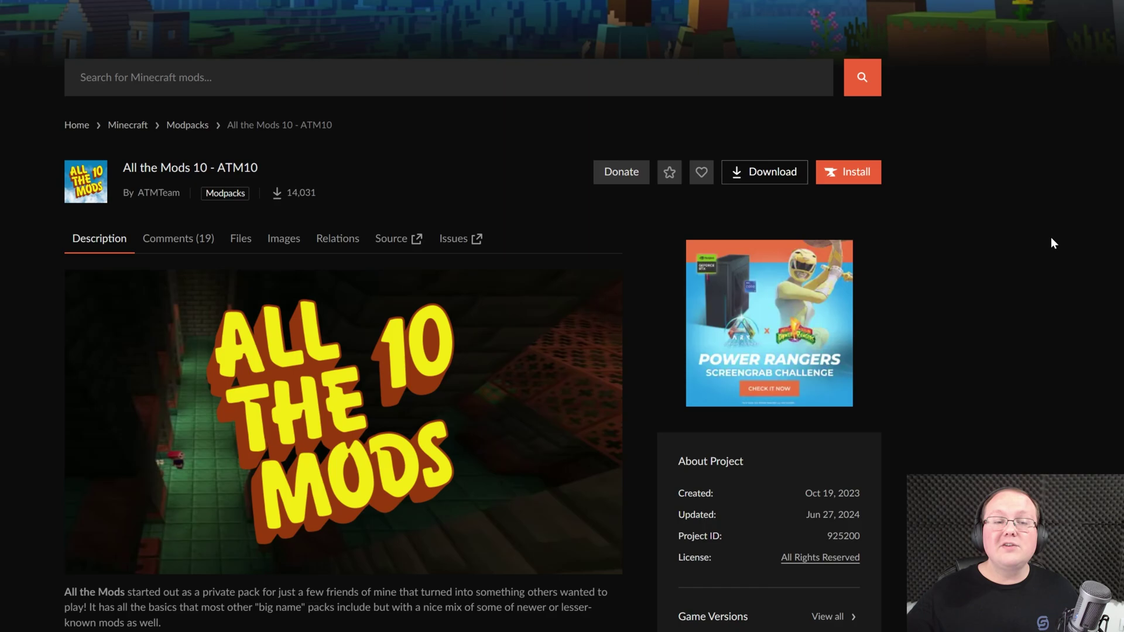
Review the All the Mods 10 - ATM10 project page, including its description and supported game version.
drag(261, 169, 124, 177)
scroll(751, 466, down, 3)
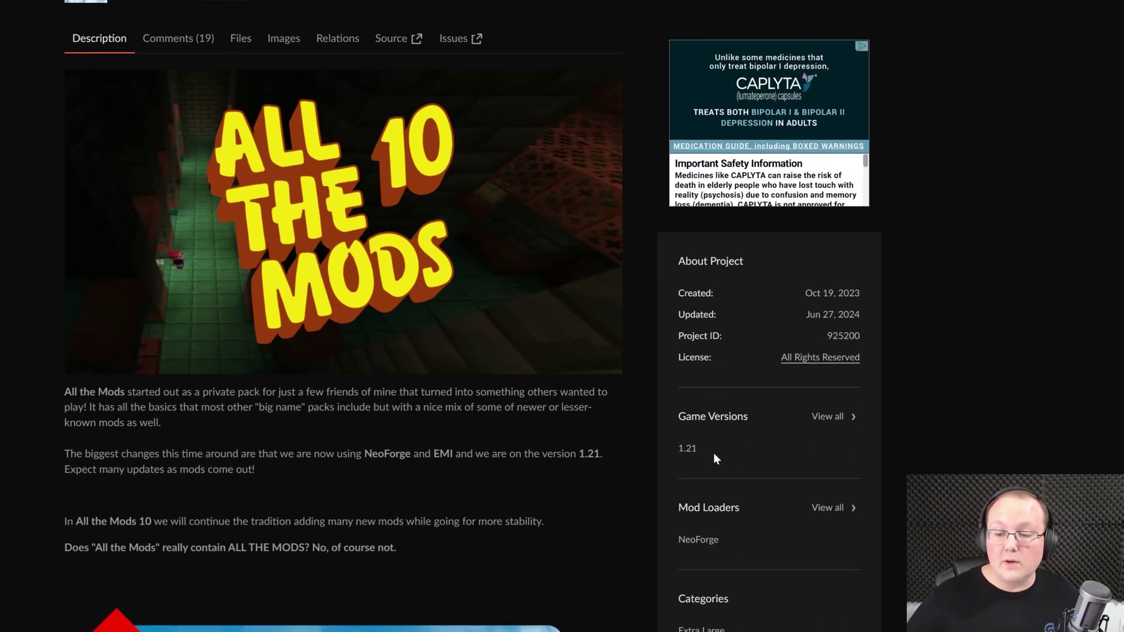
click(581, 445)
scroll(580, 445, up, 3)
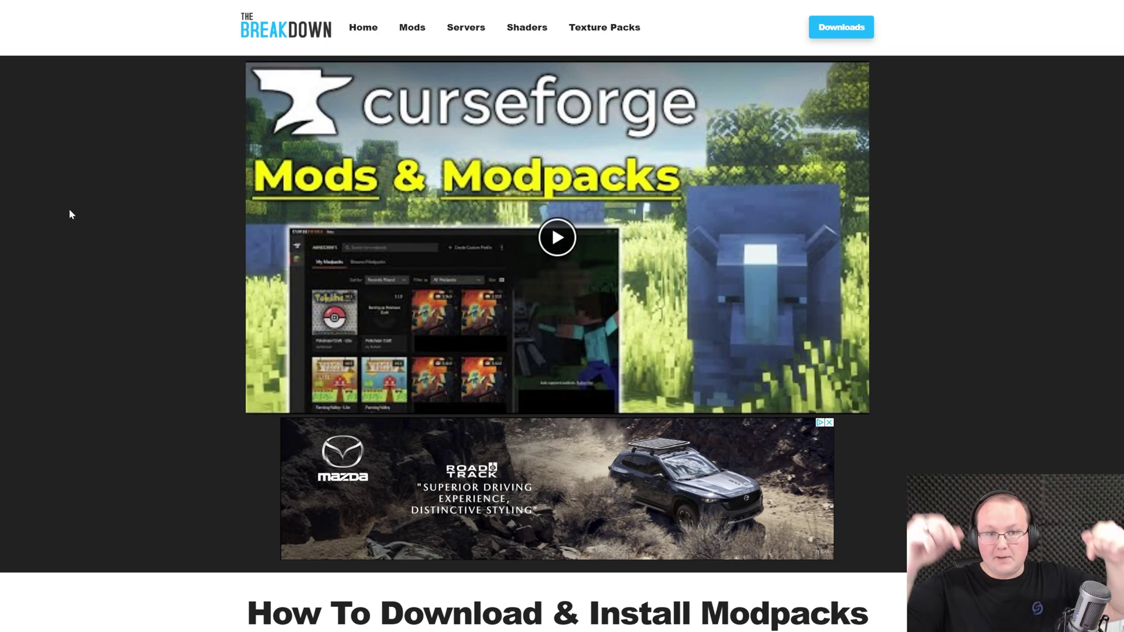
Follow the modpack guide's CurseForge download link and download the standalone Windows version.
scroll(191, 231, down, 9)
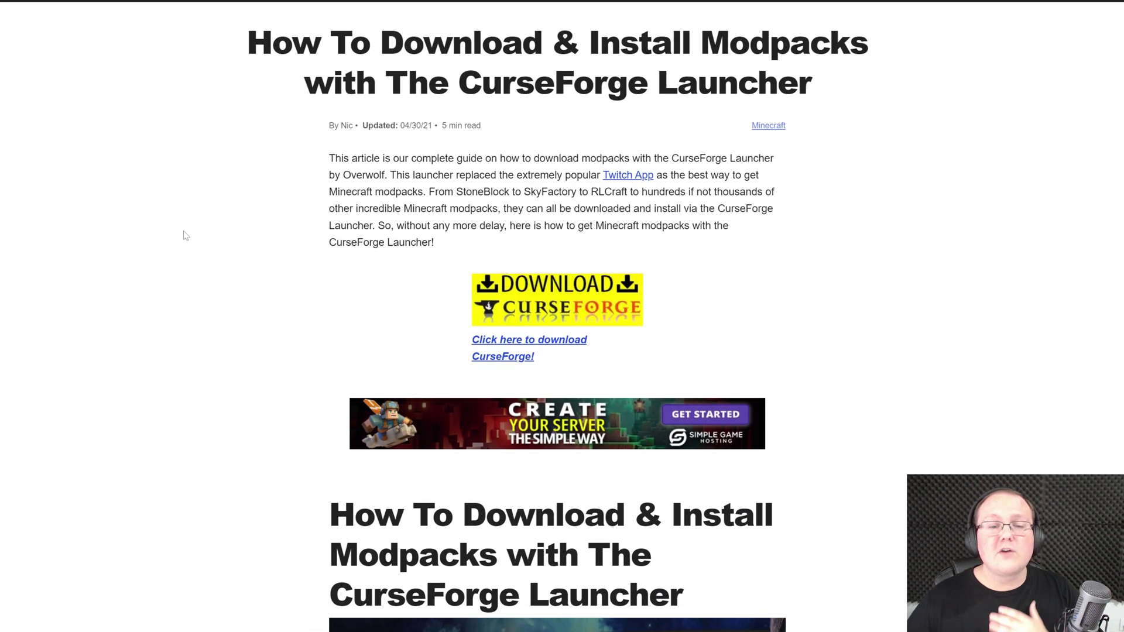
scroll(183, 233, up, 10)
scroll(175, 223, down, 7)
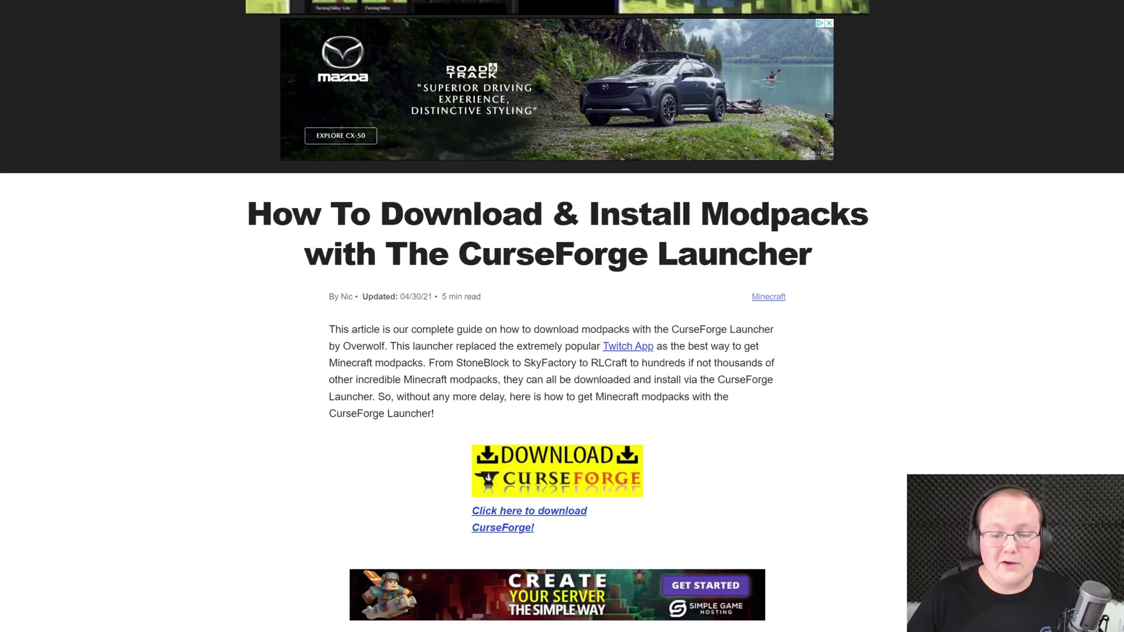
click(566, 487)
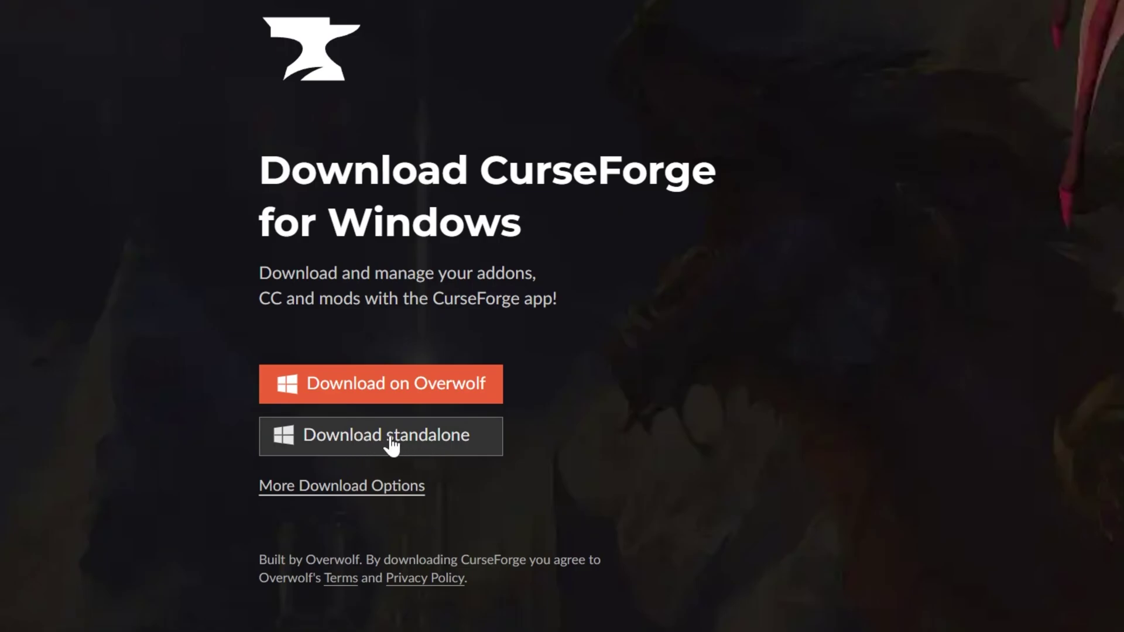
click(409, 434)
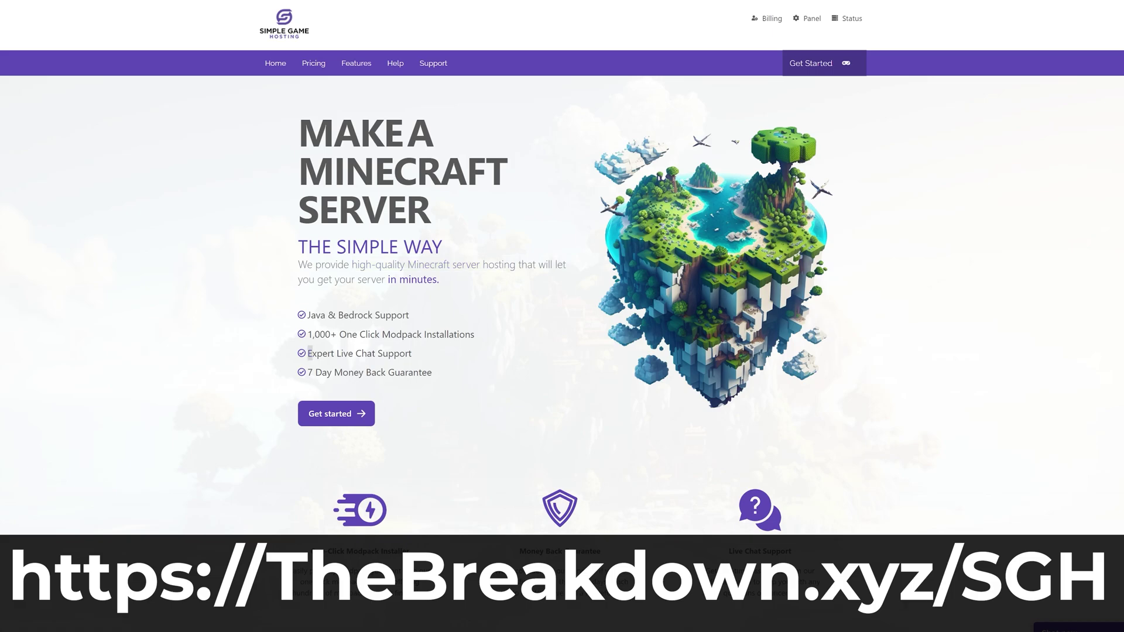
Browse the Simple Game Hosting site and search the server's CurseForge modpacks for "Pixelmon".
scroll(321, 320, down, 4)
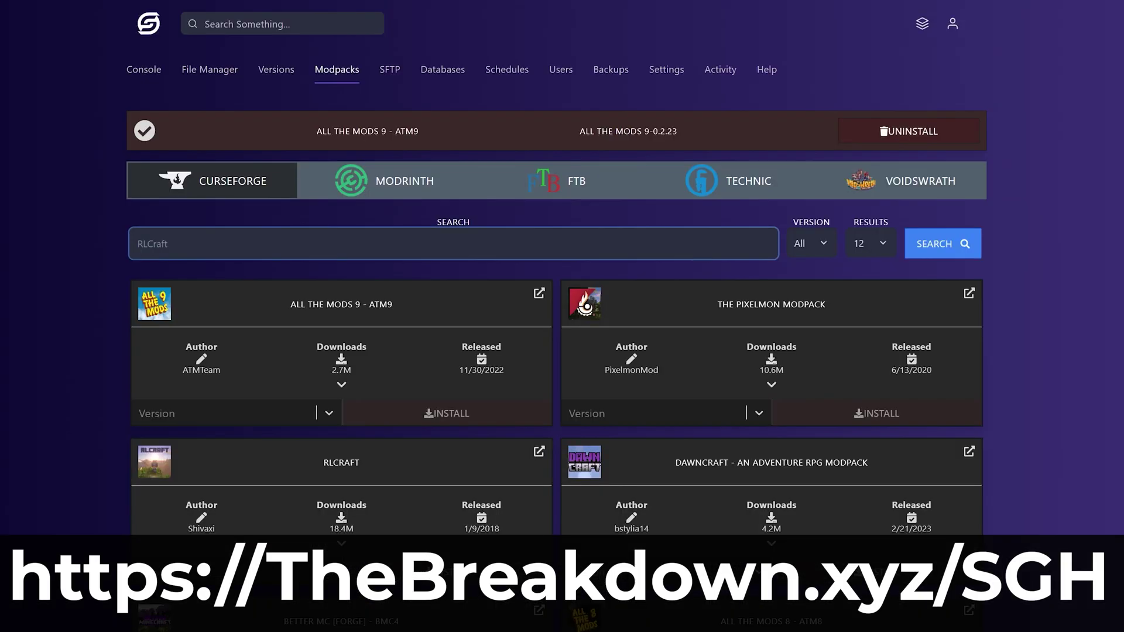
text(Pixelmon)
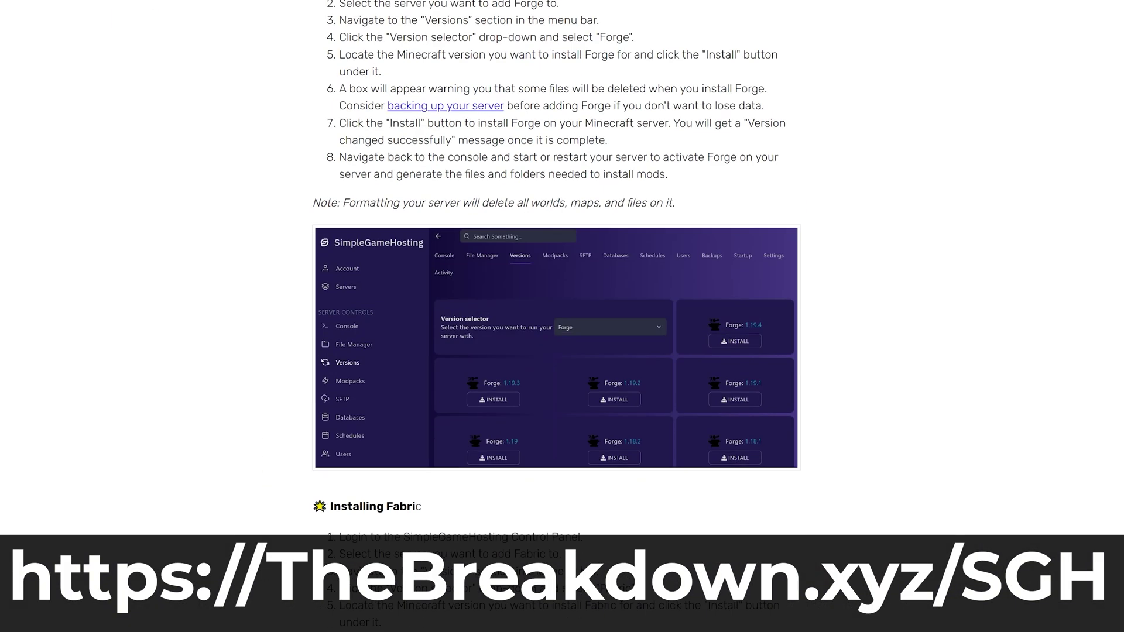
scroll(557, 293, down, 20)
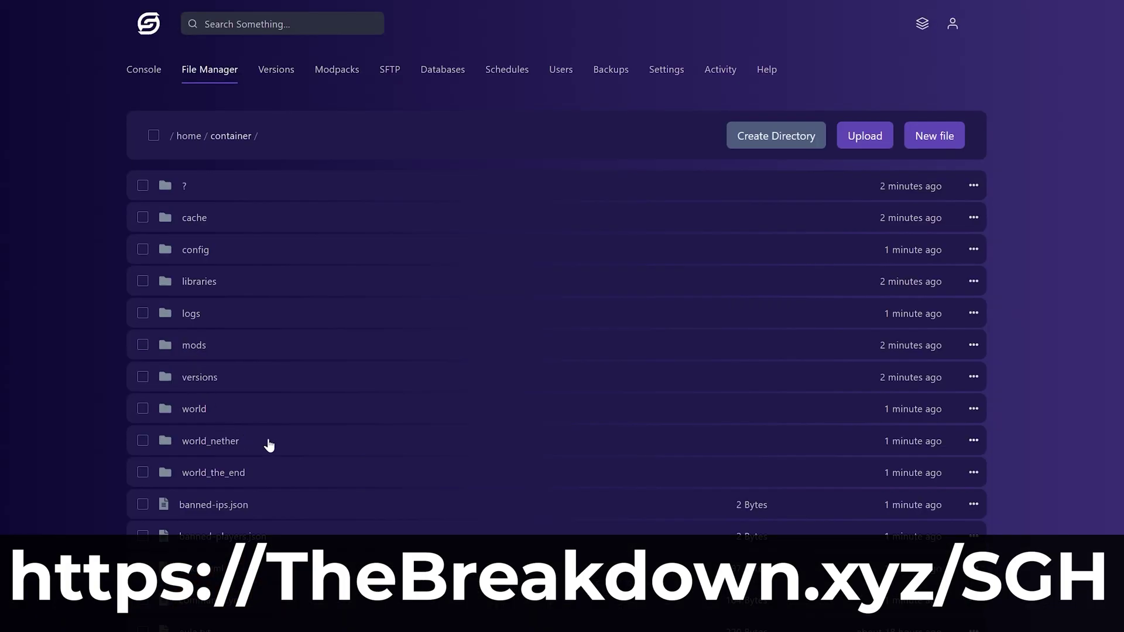
Open server.properties among the server files and enter "ADD S" in it.
scroll(281, 382, down, 5)
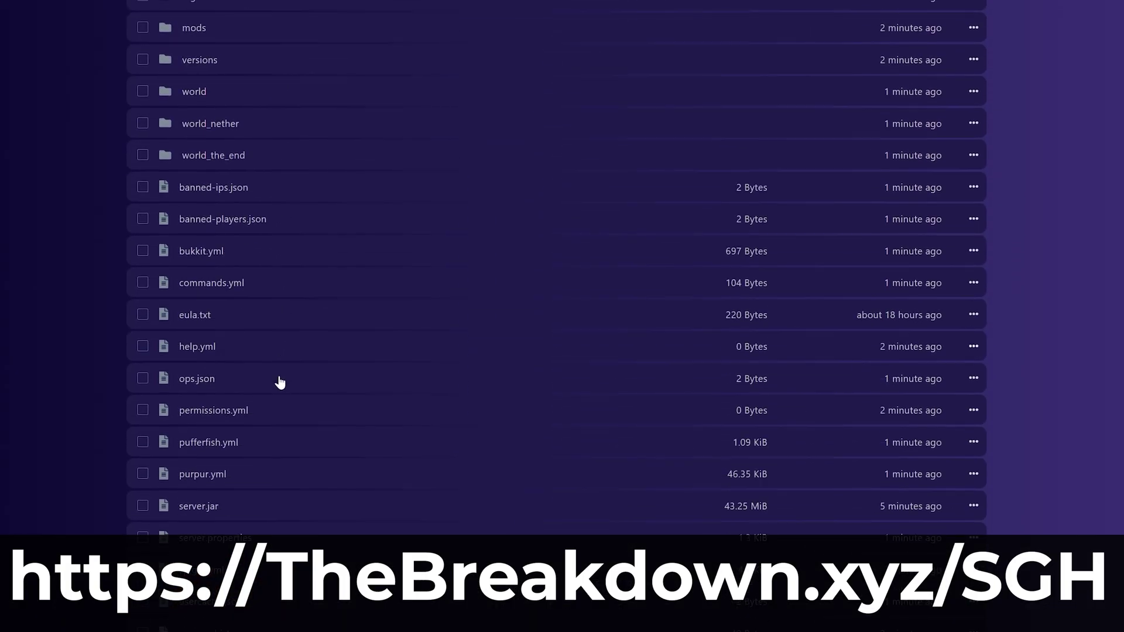
click(221, 527)
click(217, 243)
text(ADD S)
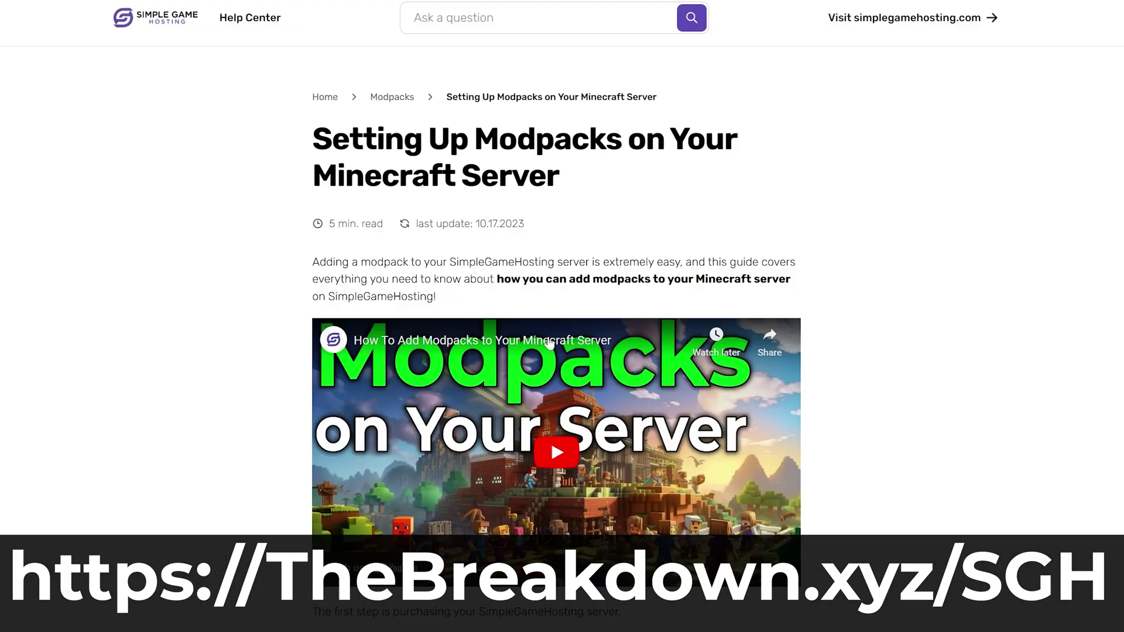
Skim the guide on setting up server modpacks, and start a new server backup with the default options.
scroll(503, 421, down, 15)
scroll(504, 422, down, 15)
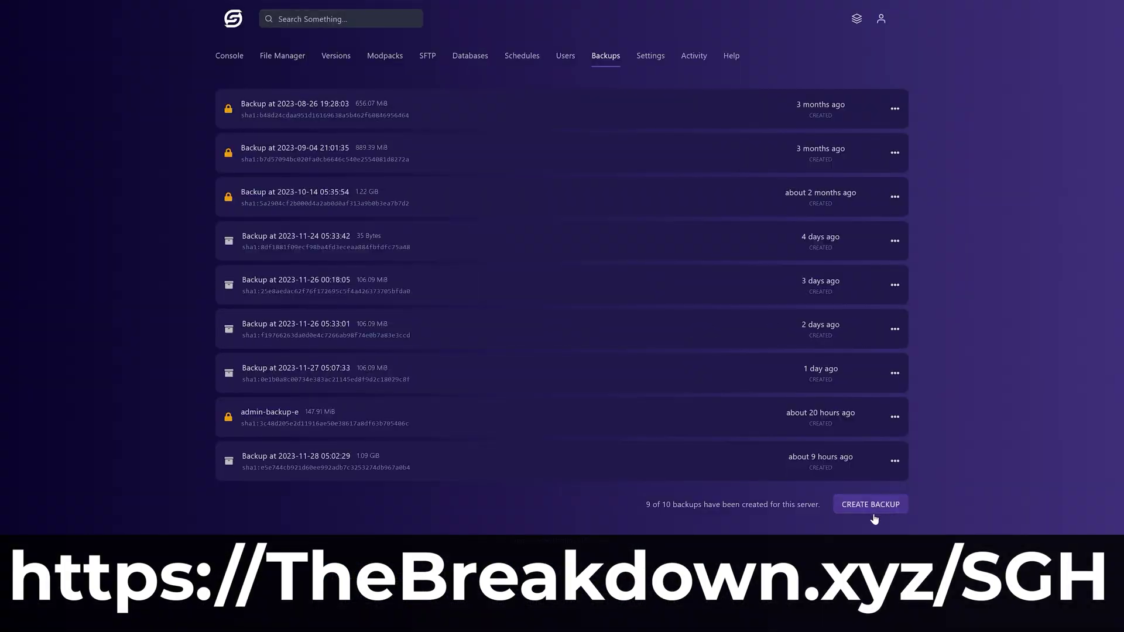
click(867, 513)
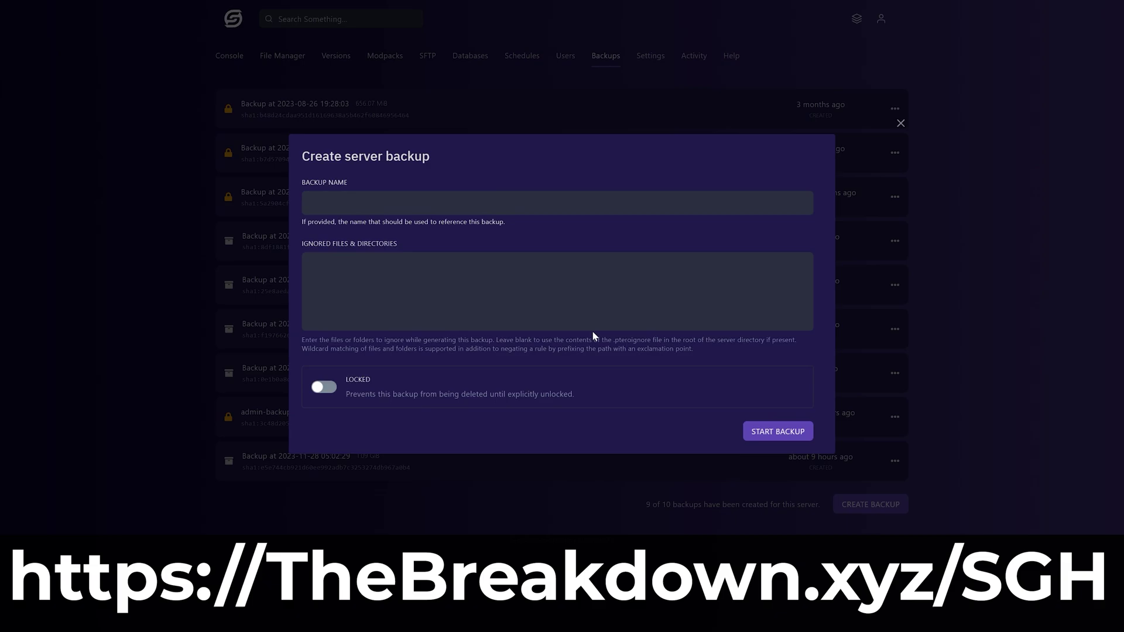
click(778, 431)
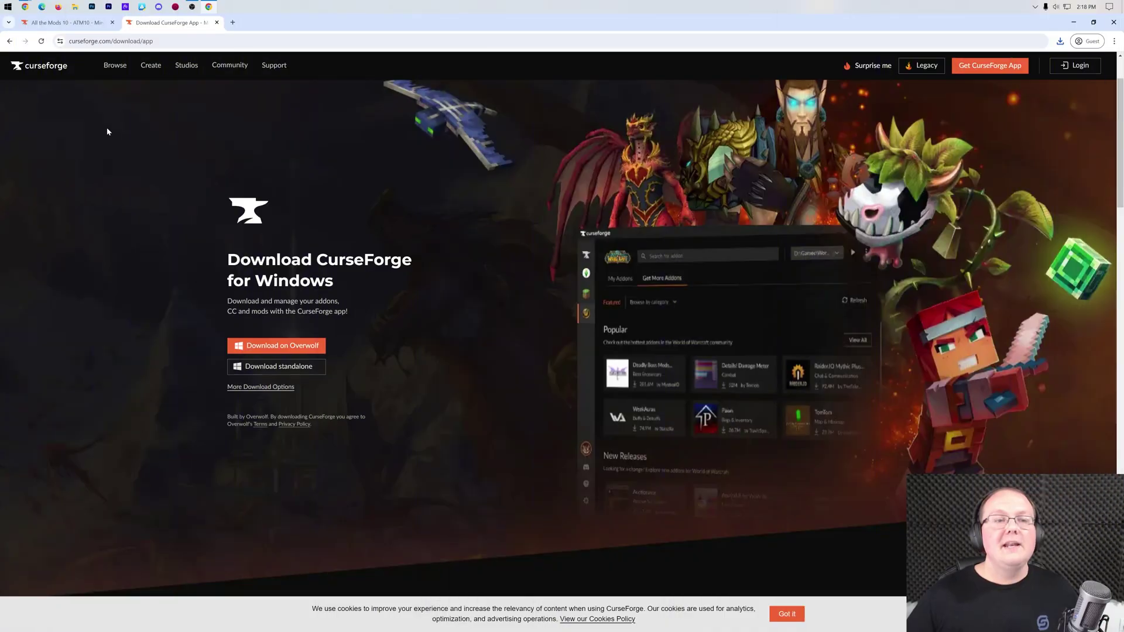
Switch to File Explorer and run CurseForge Windows - Installer.exe from the Downloads folder.
click(1074, 23)
click(75, 7)
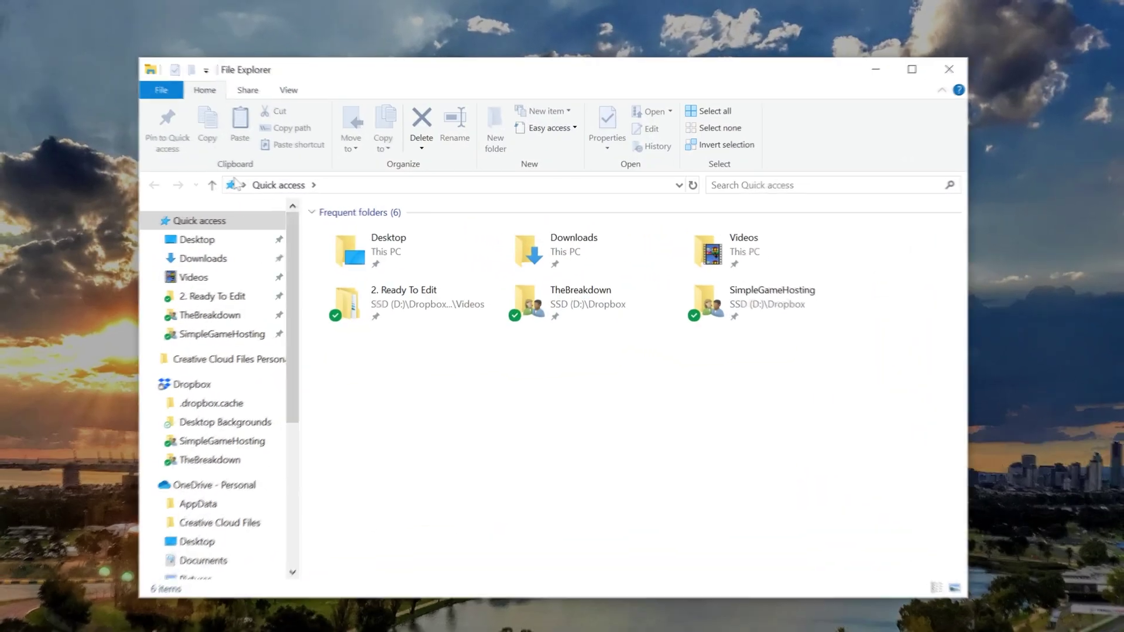
click(214, 259)
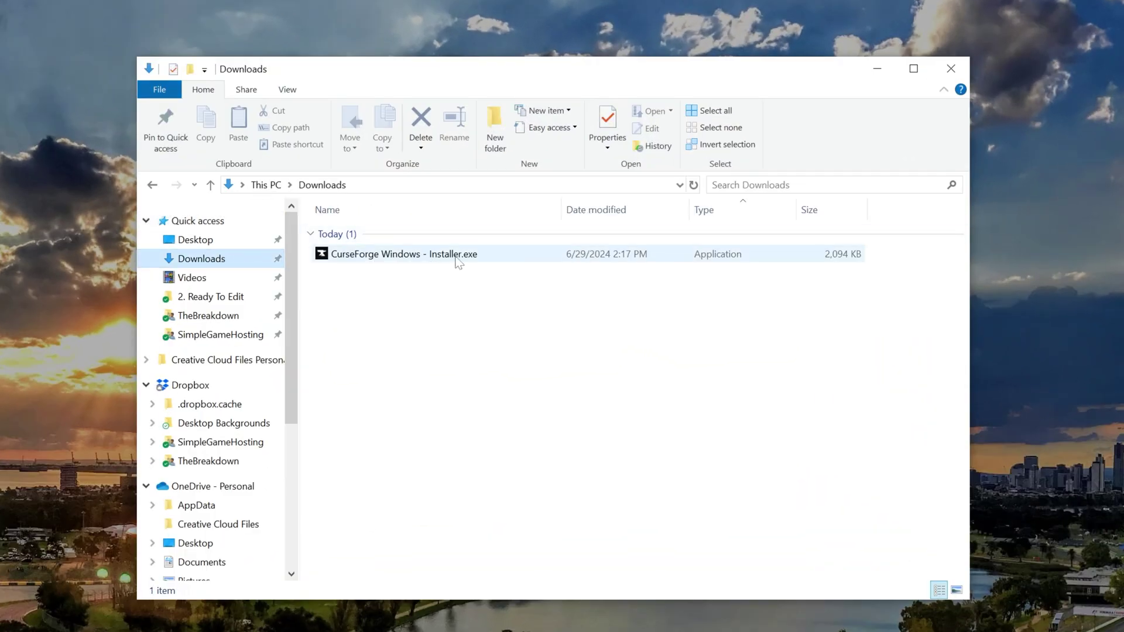
click(415, 255)
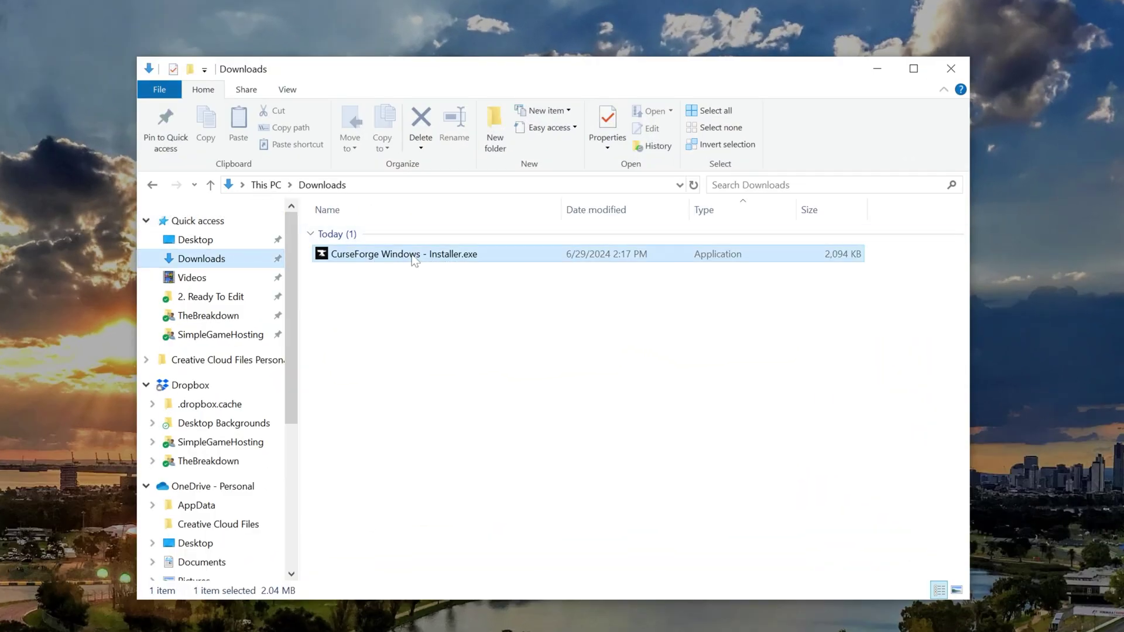
double_click(363, 259)
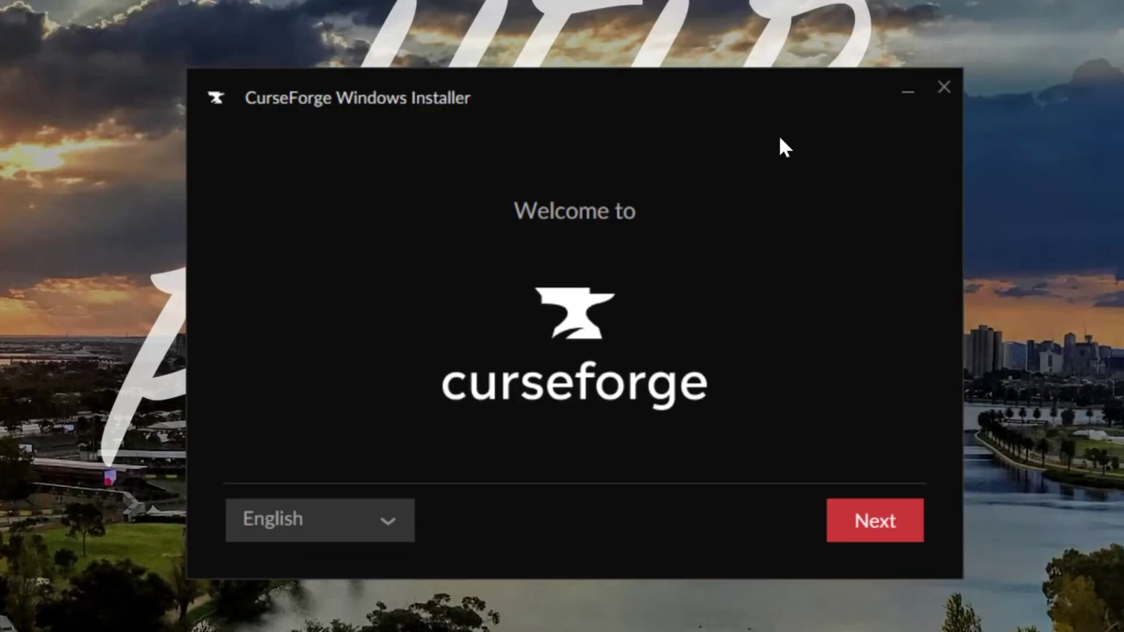
Accept the terms of use and privacy policy, and install CurseForge in the default folder.
click(842, 528)
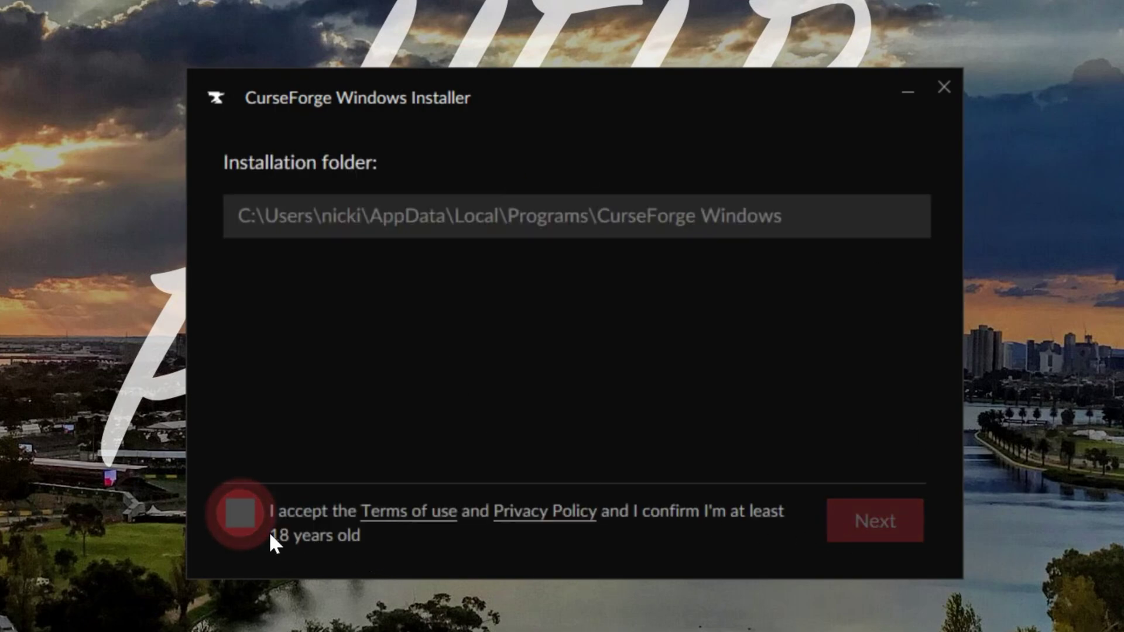
click(245, 520)
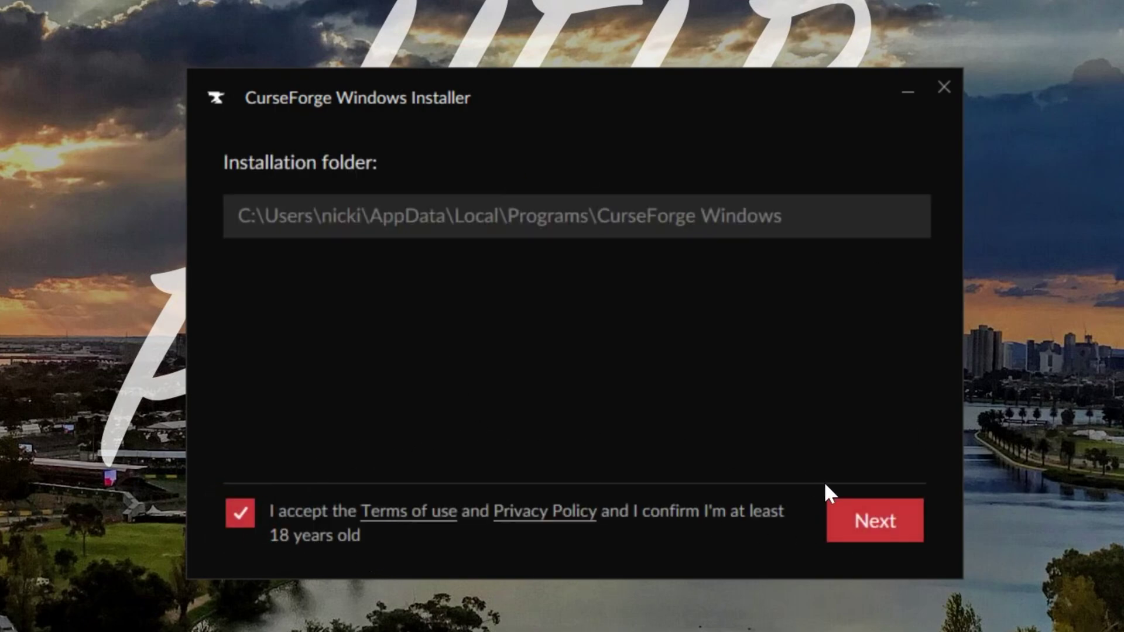
click(873, 526)
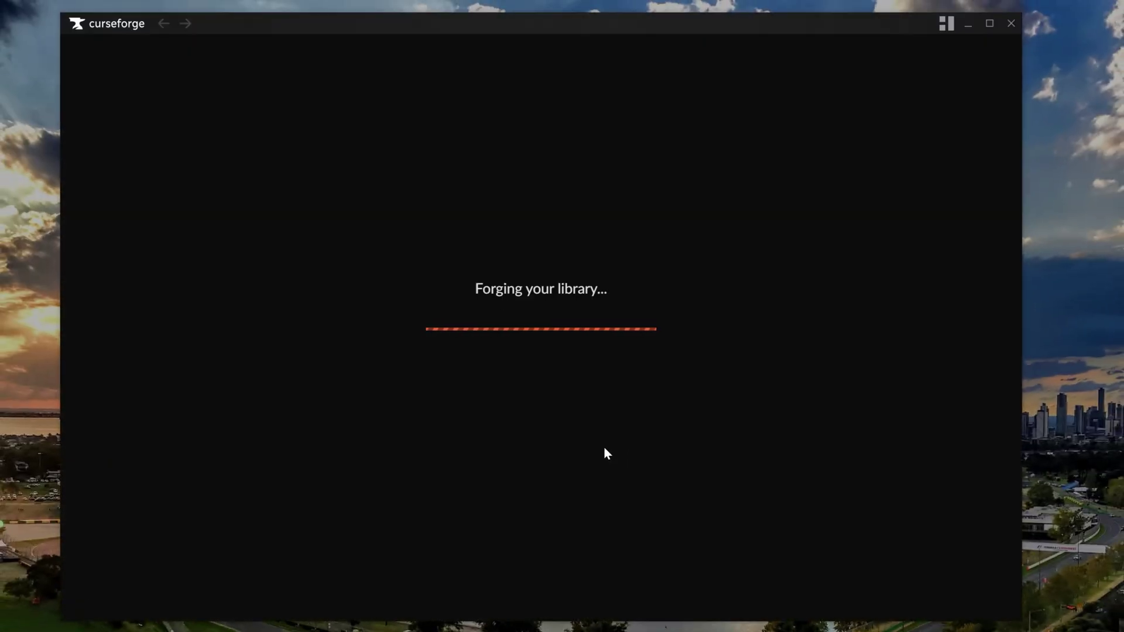
Launch CurseForge and set it up for Minecraft with the Standard (Recommended) modding folder.
key(super)
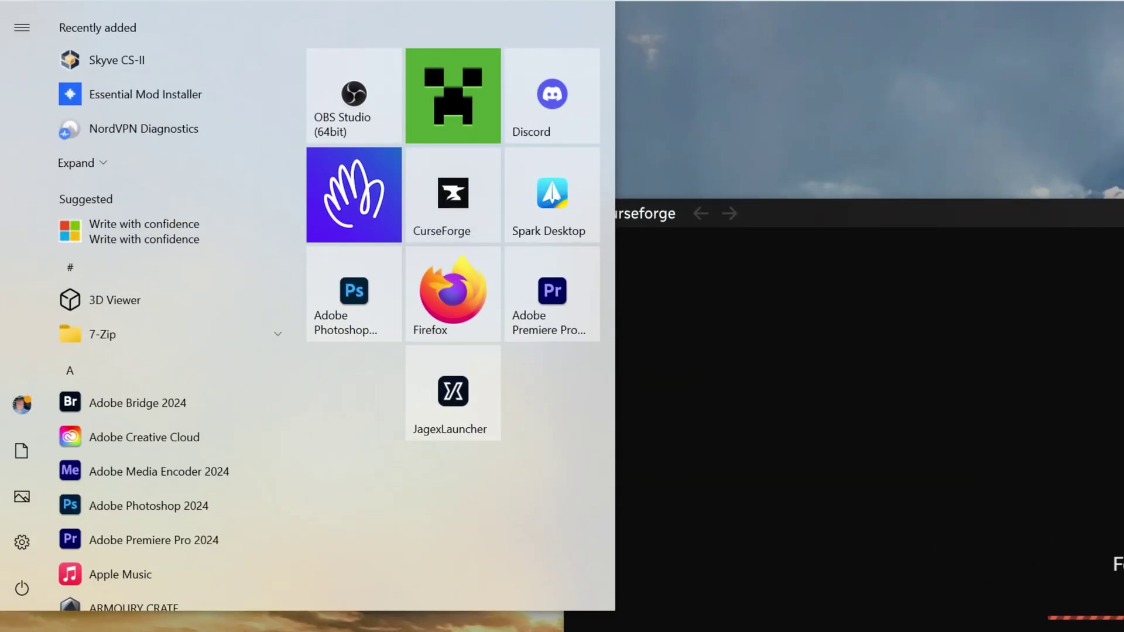
text(cur)
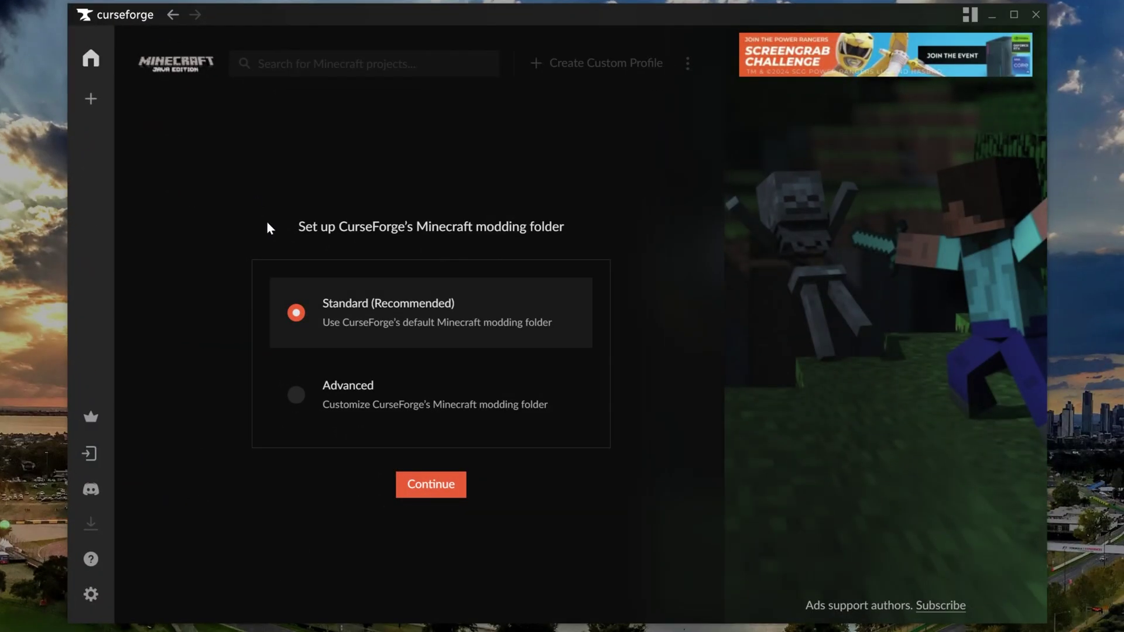
click(414, 499)
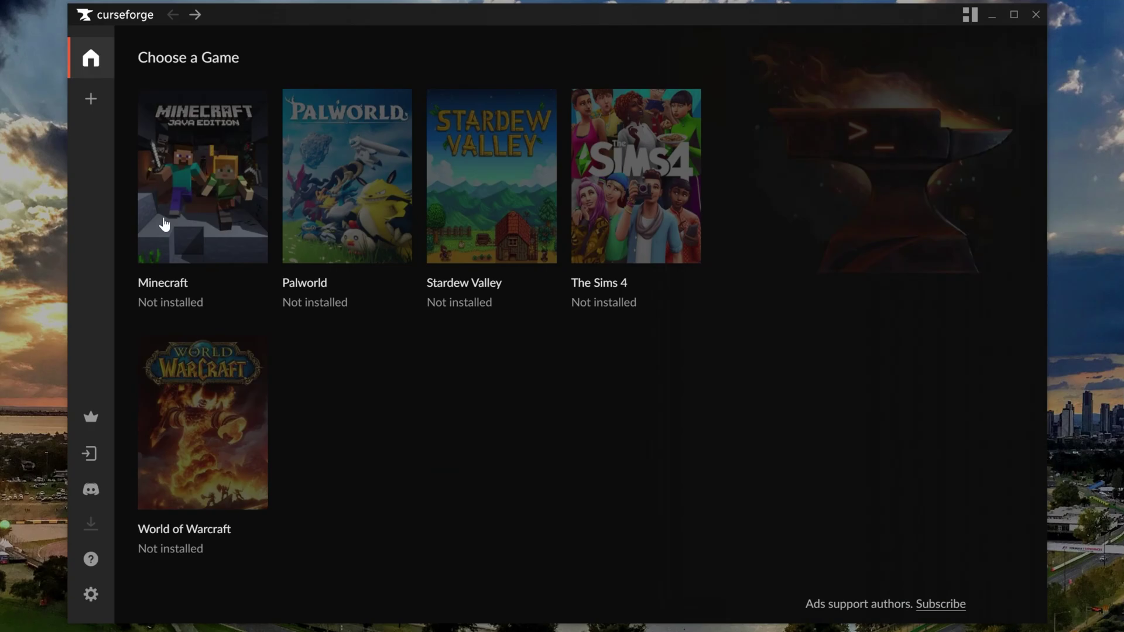
click(204, 196)
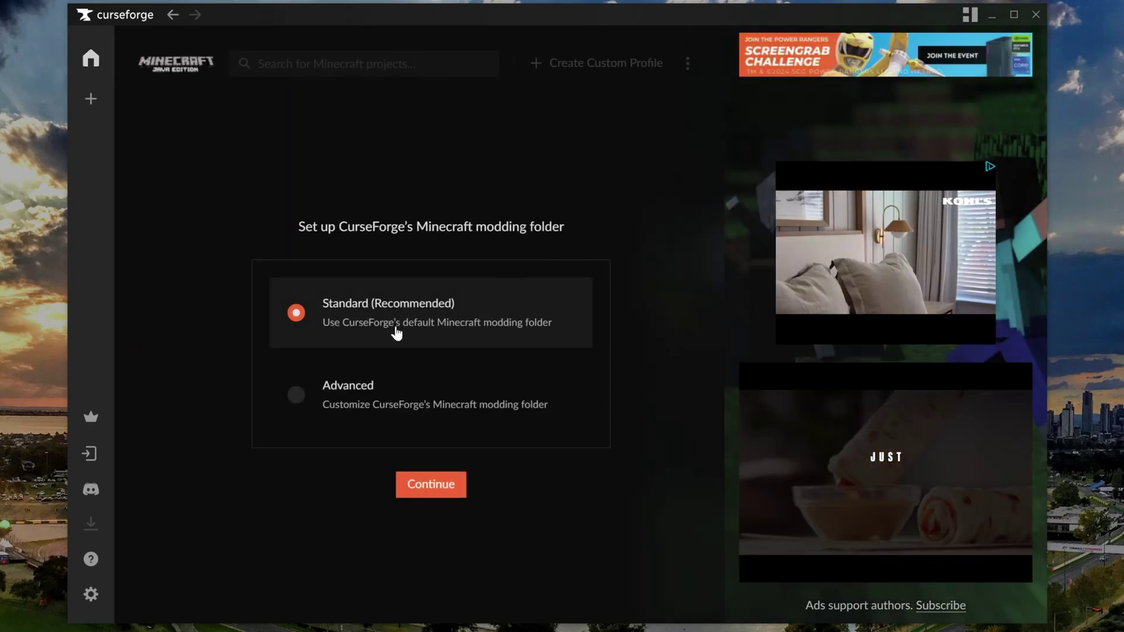
click(427, 485)
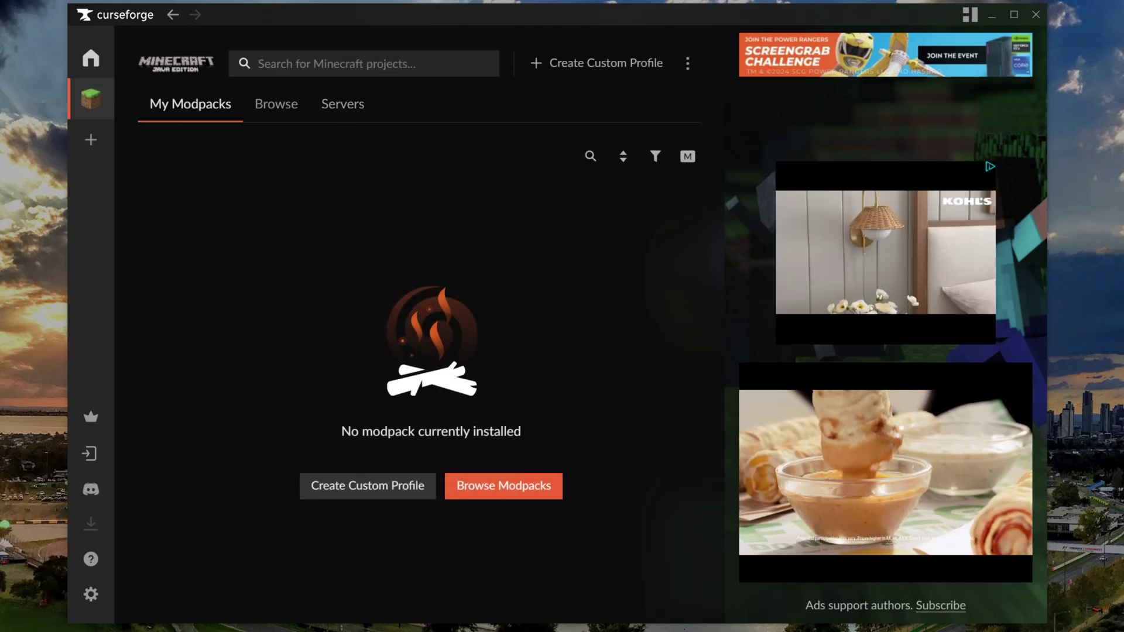
Search the Minecraft projects for "all the mods 10" and look through the results.
text(all the mods 10)
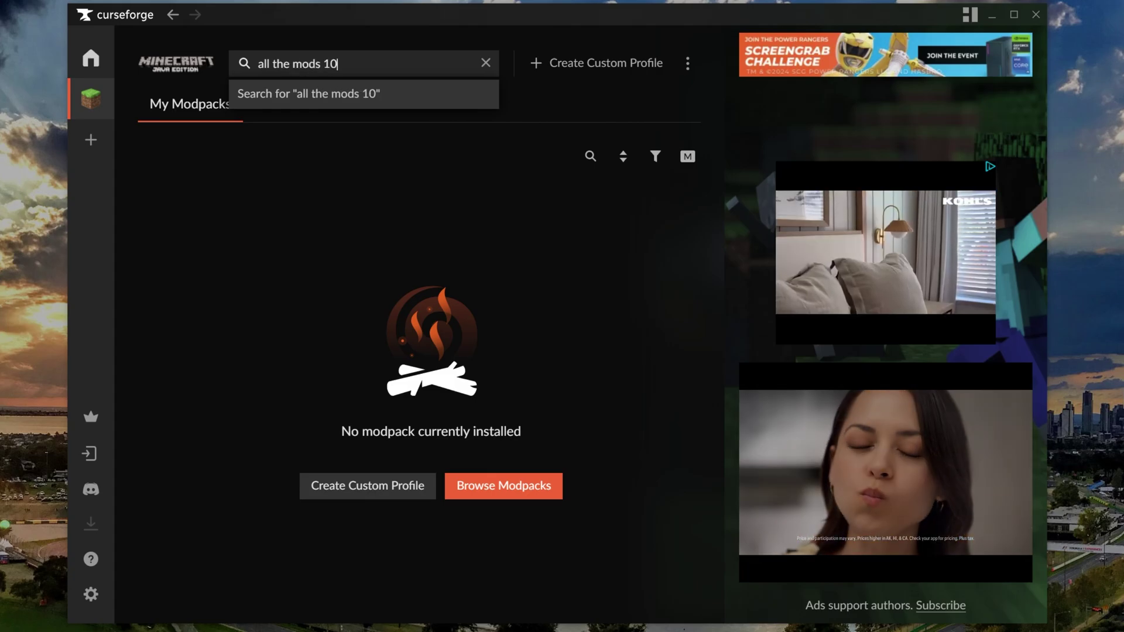
key(Return)
scroll(367, 268, down, 10)
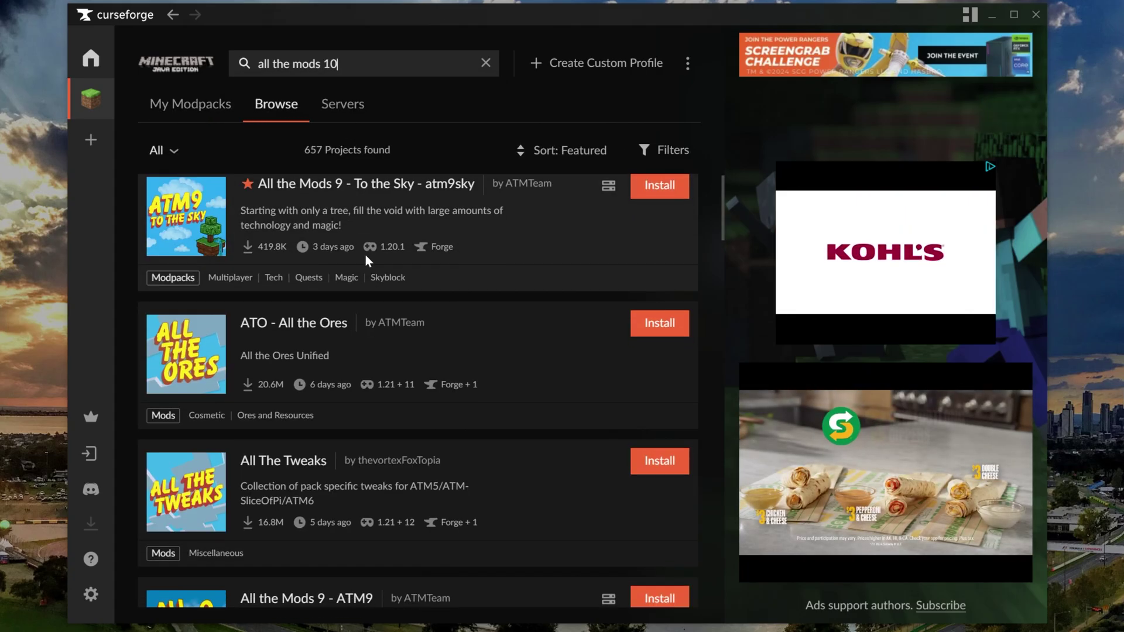
scroll(368, 279, down, 4)
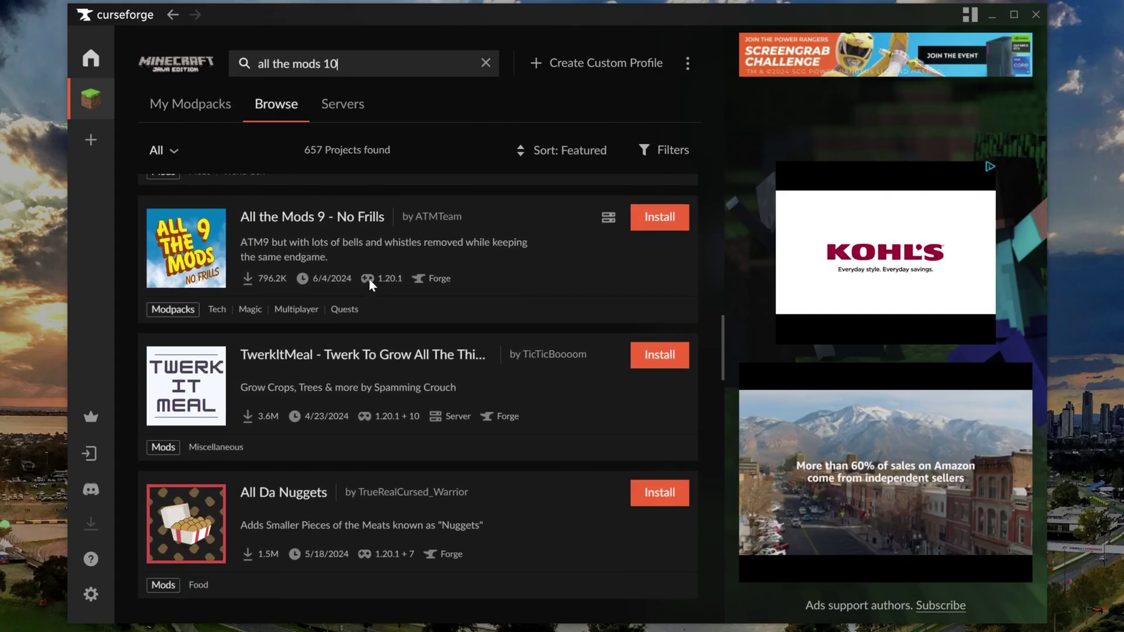
scroll(374, 297, up, 15)
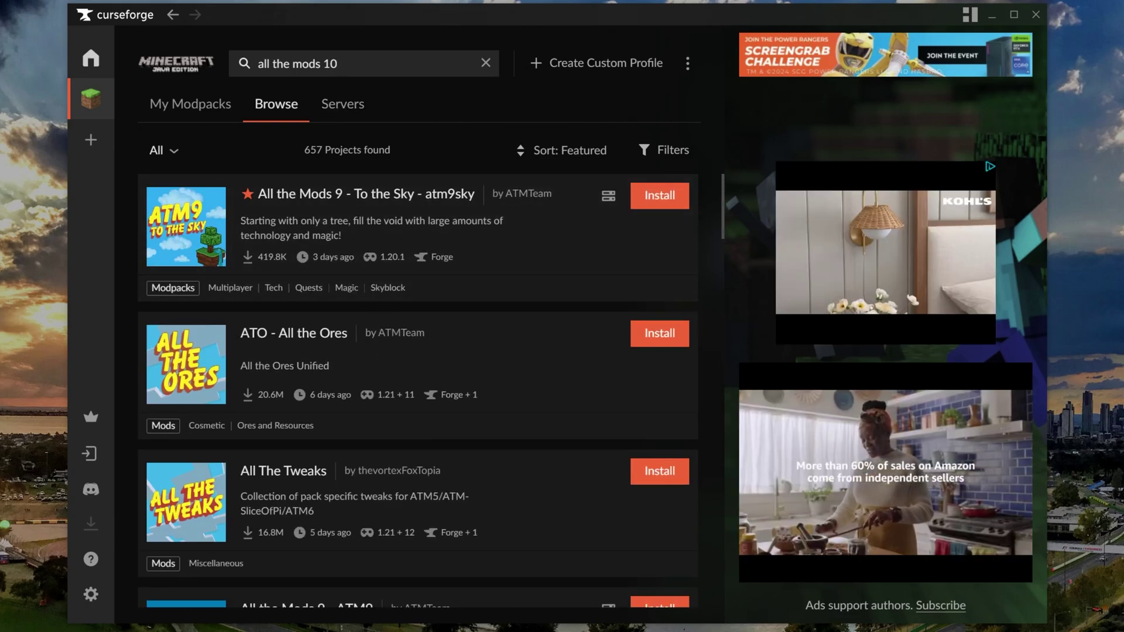
Search the Minecraft projects for "atm10" and install the All the Mods 10 - ATM10 modpack.
triple_click(328, 63)
text(atm10)
key(Return)
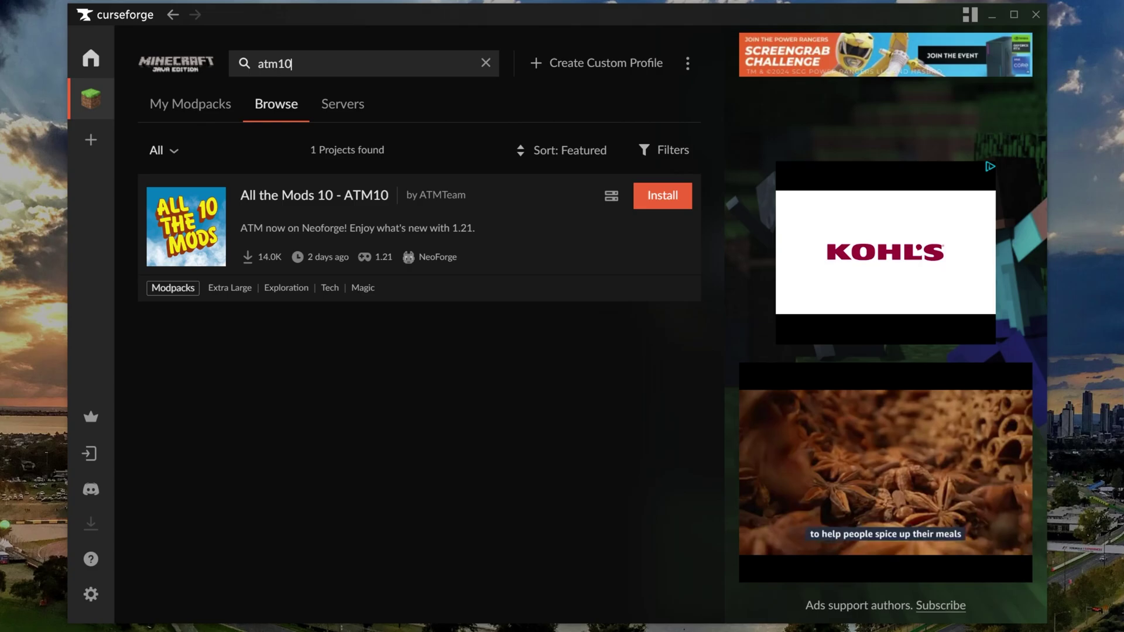
drag(293, 64, 216, 61)
click(291, 63)
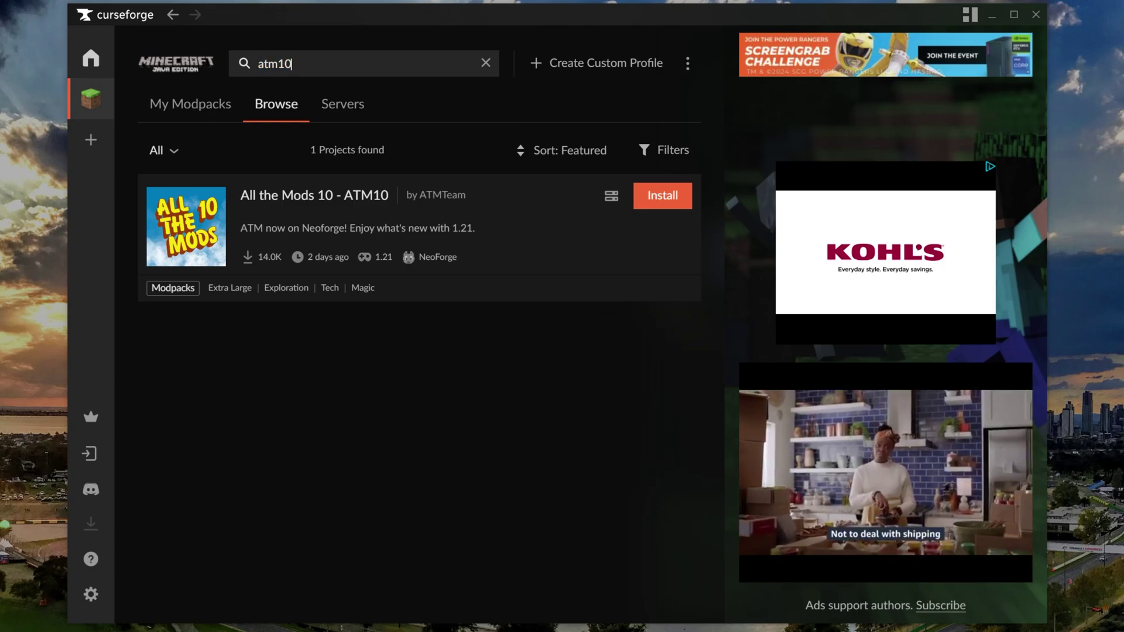
click(656, 210)
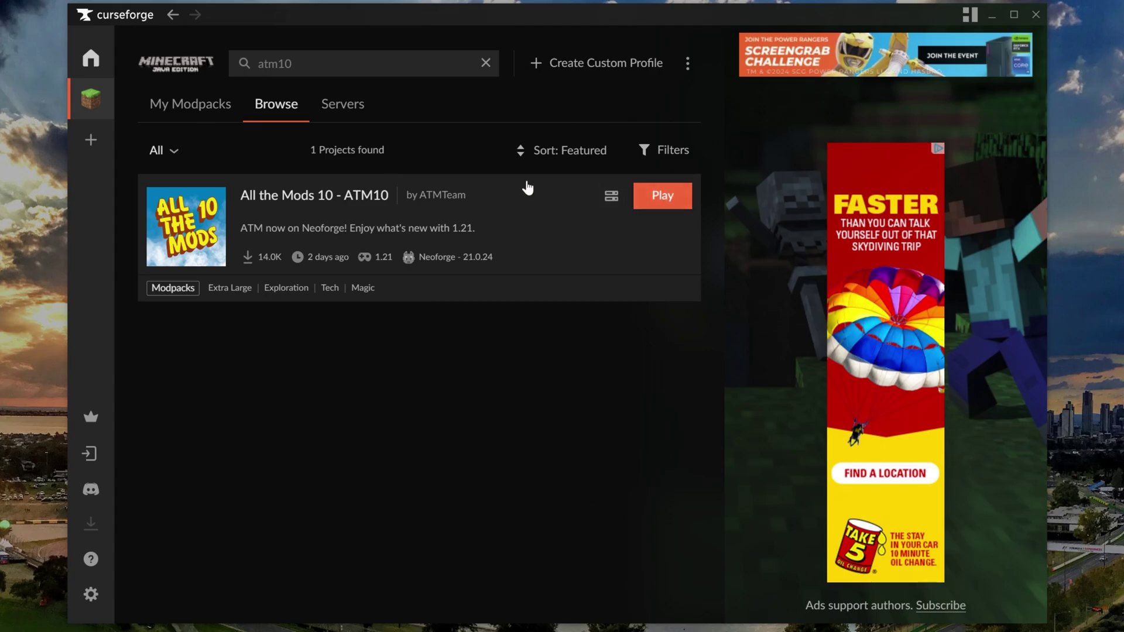
Open the installed modpacks list and review the Minecraft-specific settings down to the Java allocated memory.
click(164, 111)
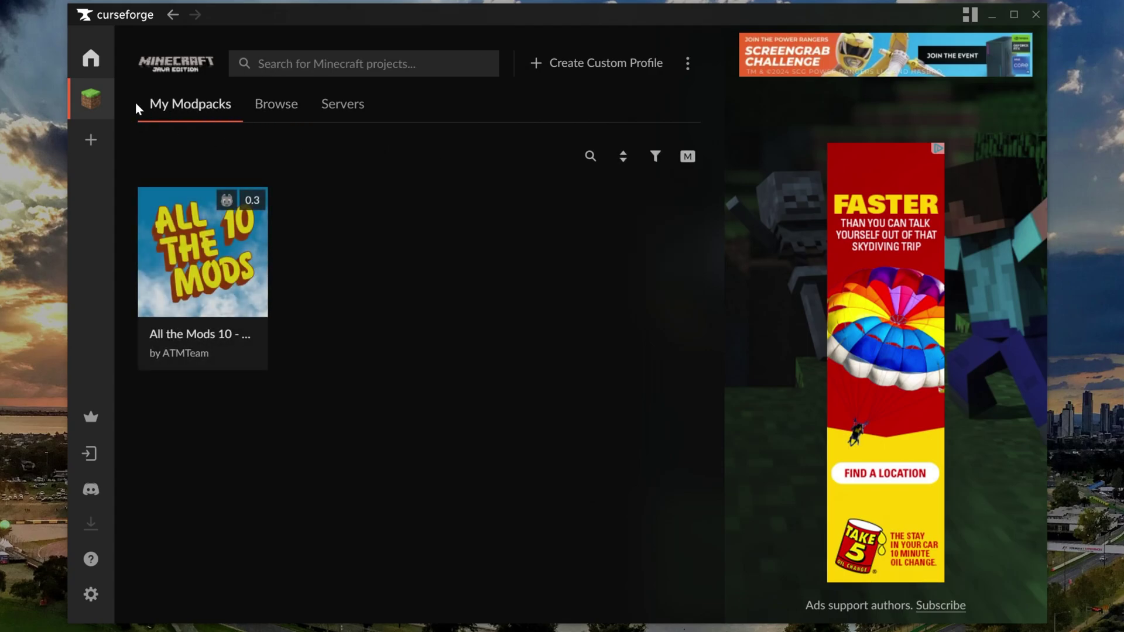
mouse_move(211, 232)
click(103, 598)
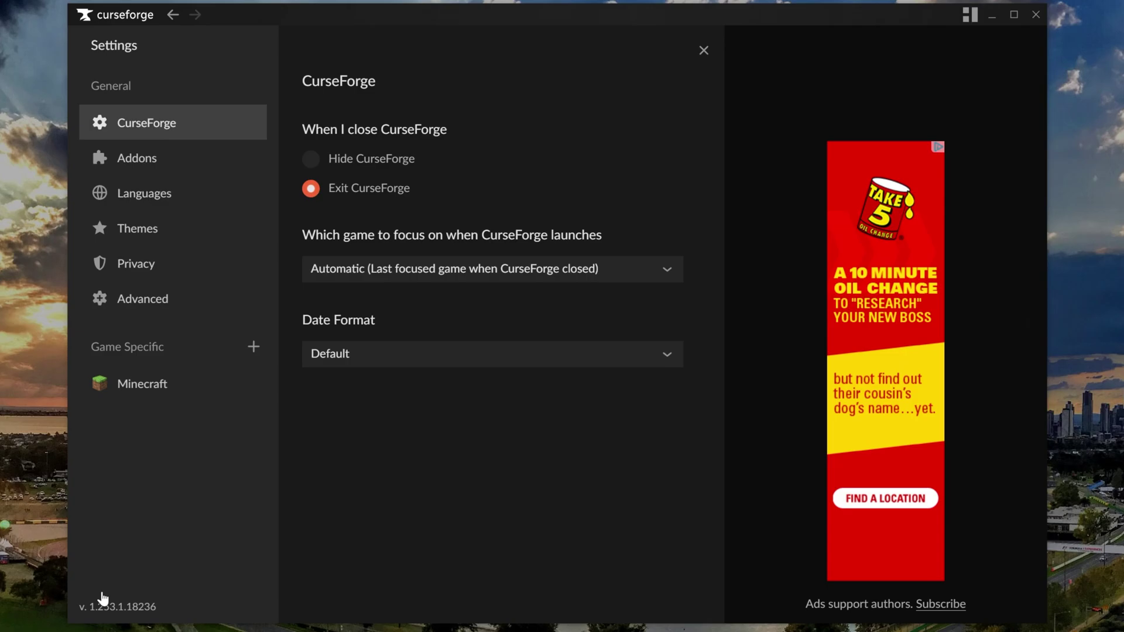
click(155, 384)
scroll(441, 420, down, 5)
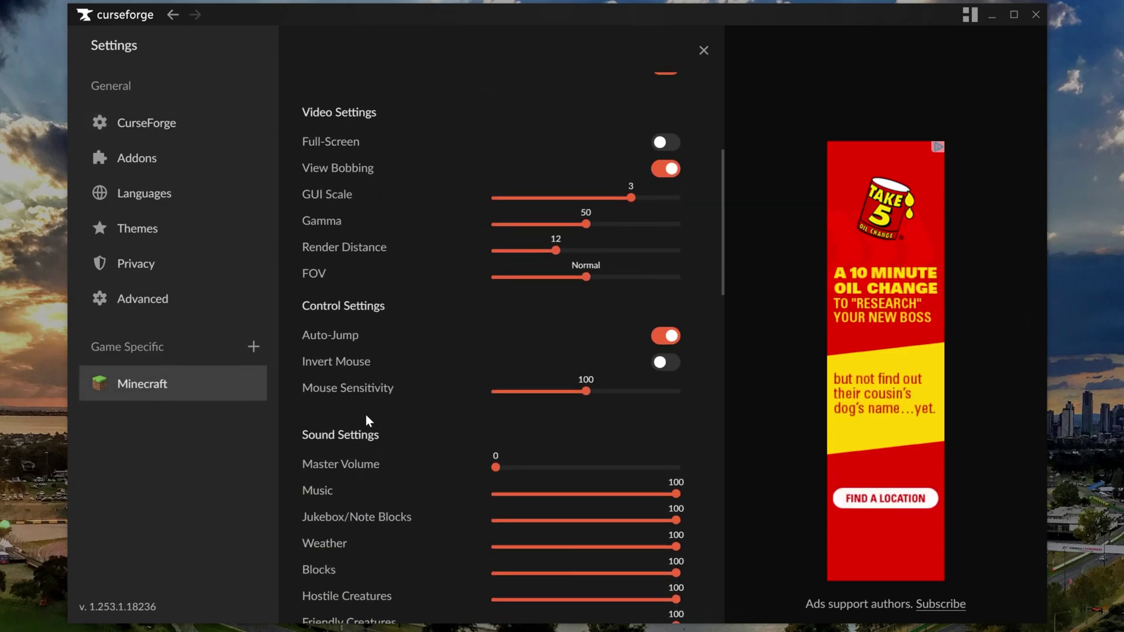
scroll(301, 370, down, 10)
scroll(301, 375, down, 9)
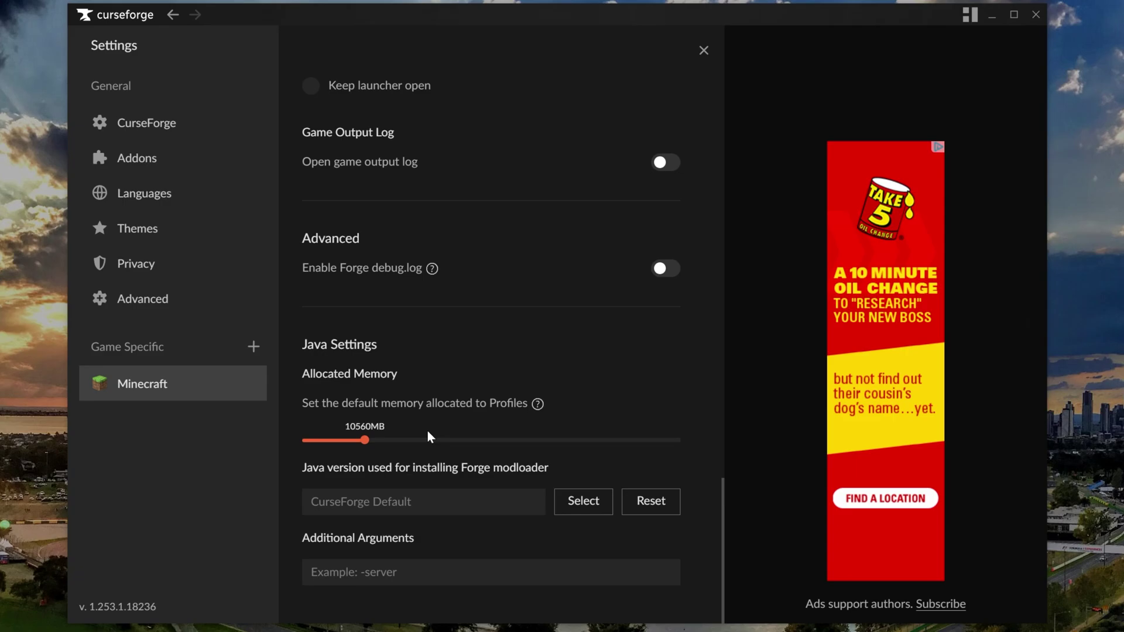
click(704, 51)
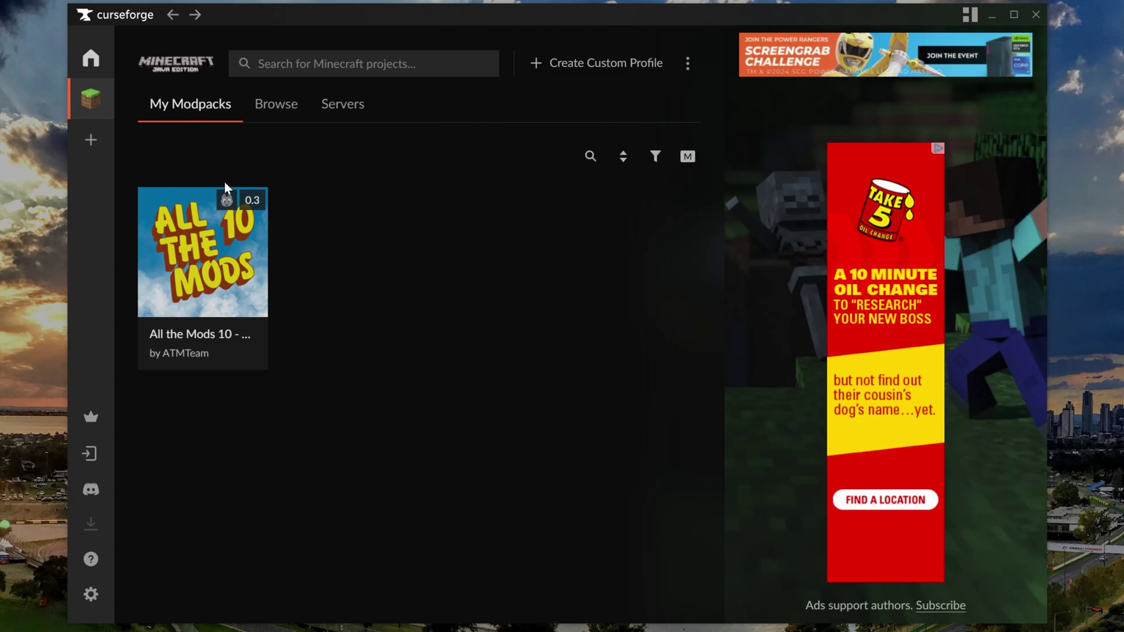
Open the modpack in the Minecraft Launcher and start the All the Mods 10 - ATM10 installation of Java Edition, proceeding past the modified-installation warning.
click(205, 347)
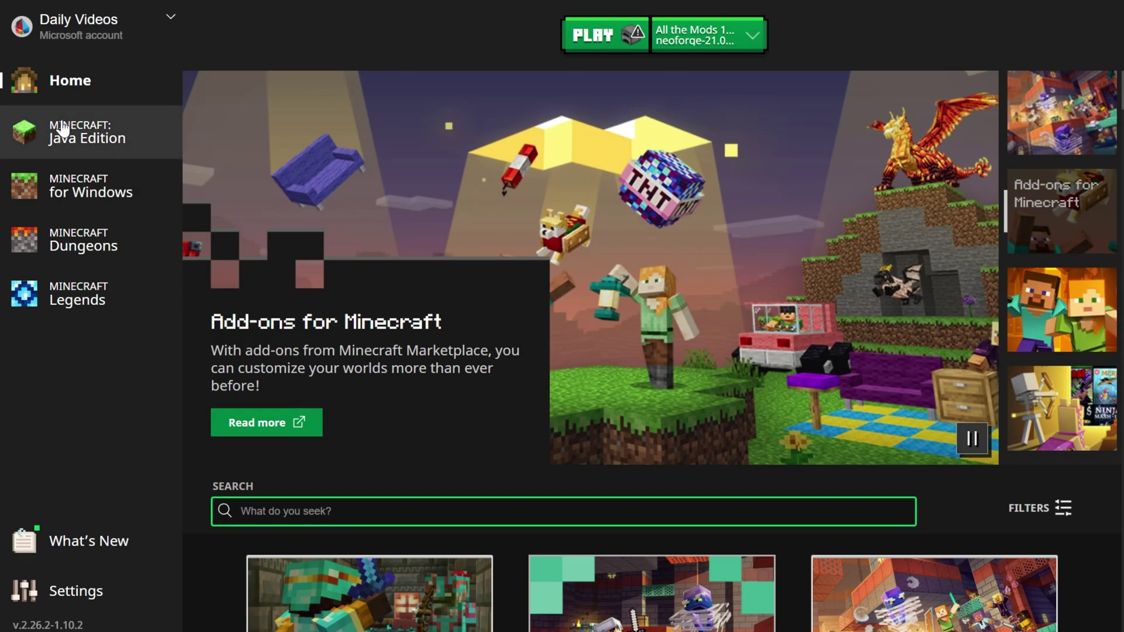
click(71, 154)
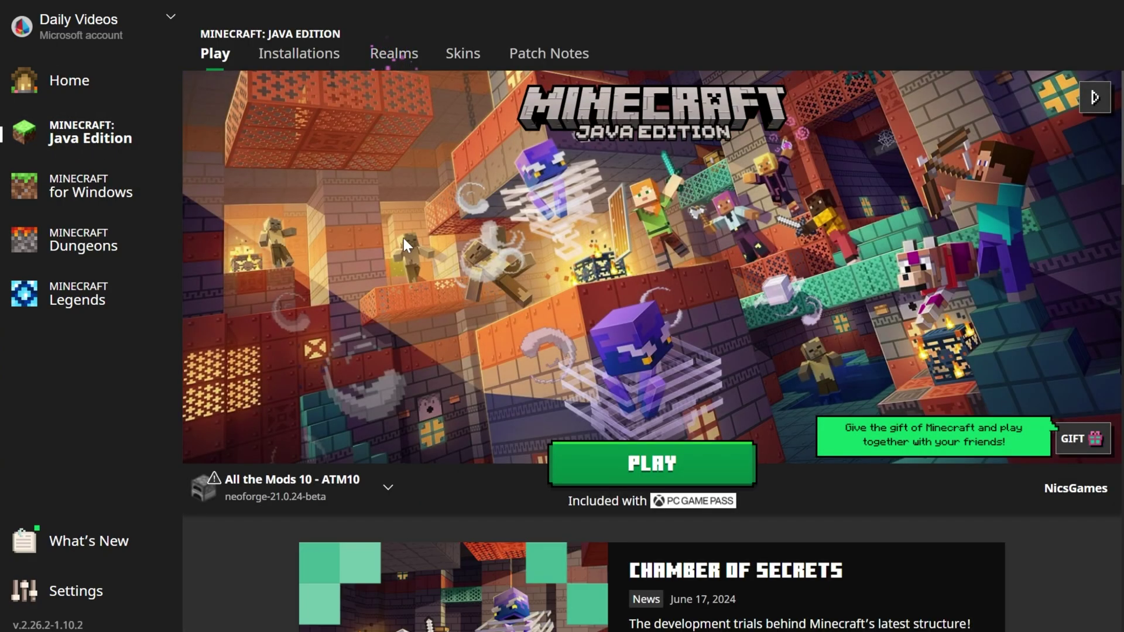
click(388, 488)
click(473, 381)
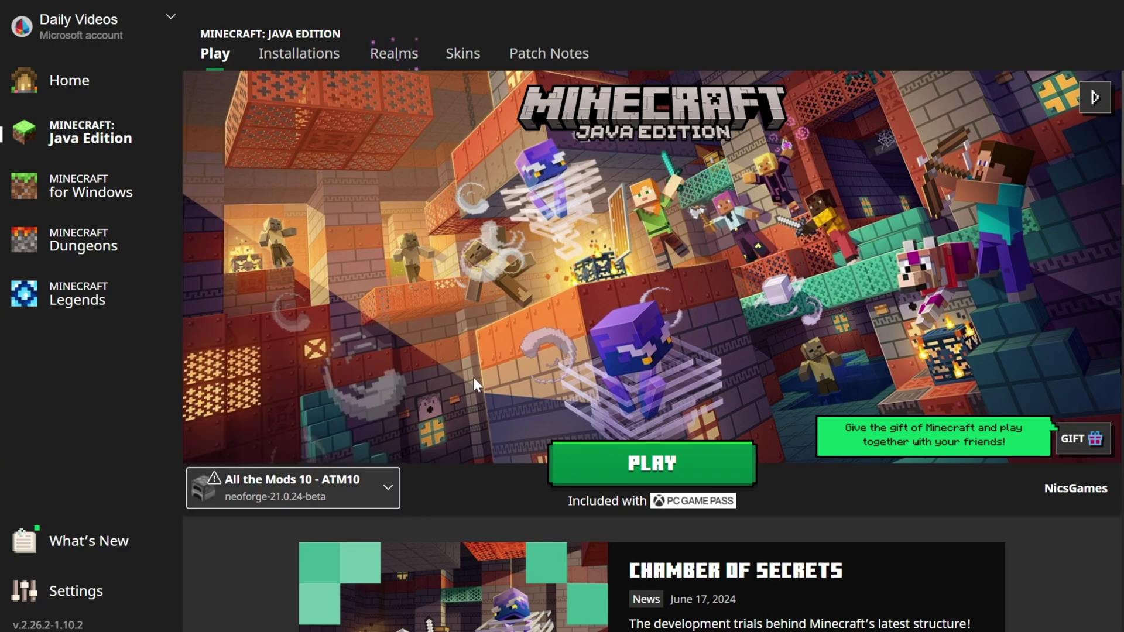
click(473, 380)
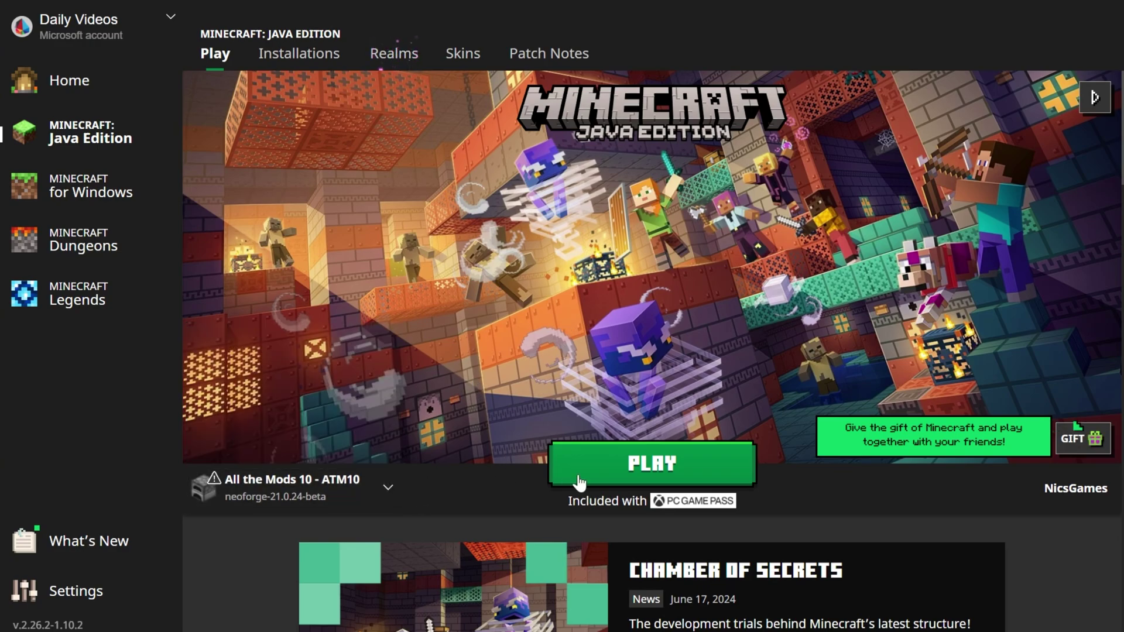
click(615, 471)
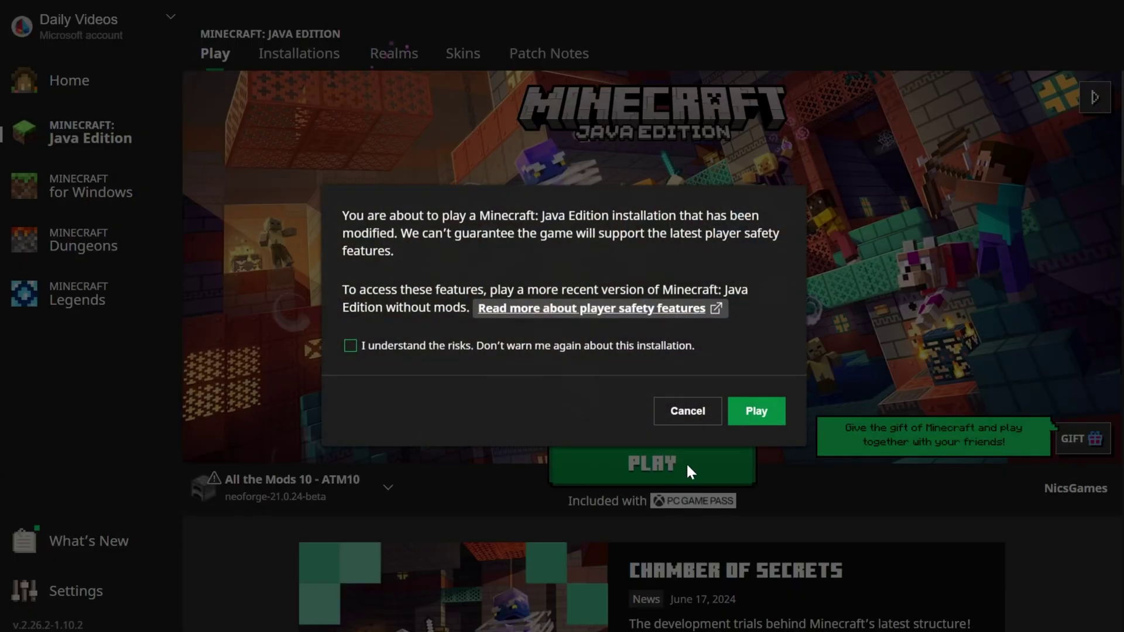
click(750, 422)
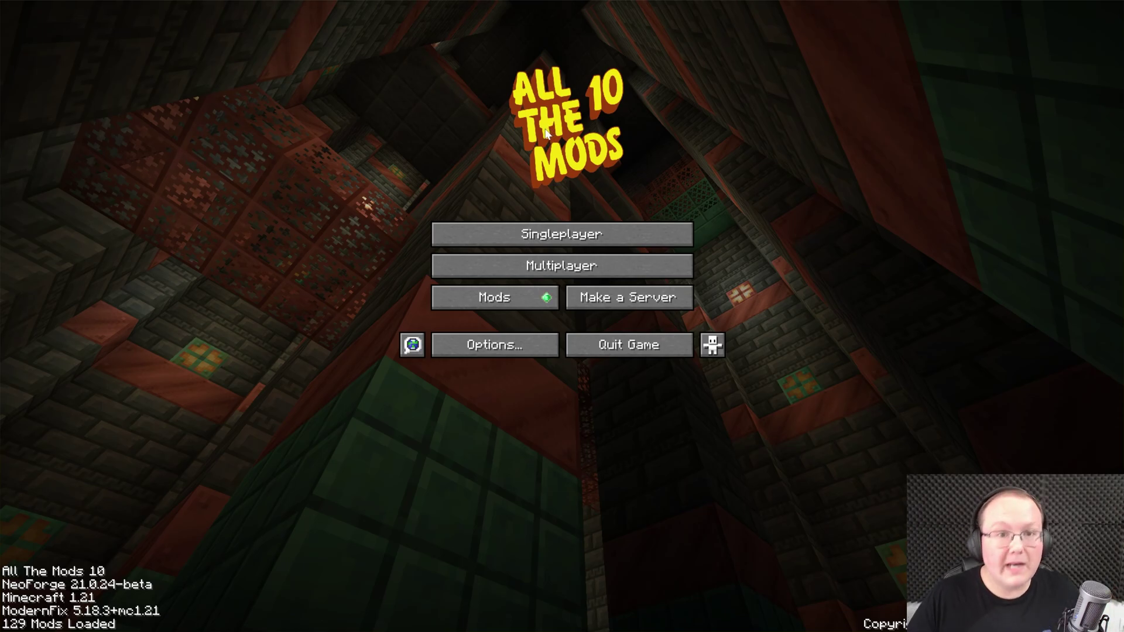
Join the SimpleGameHosting.com server from the multiplayer server list.
click(684, 275)
click(518, 373)
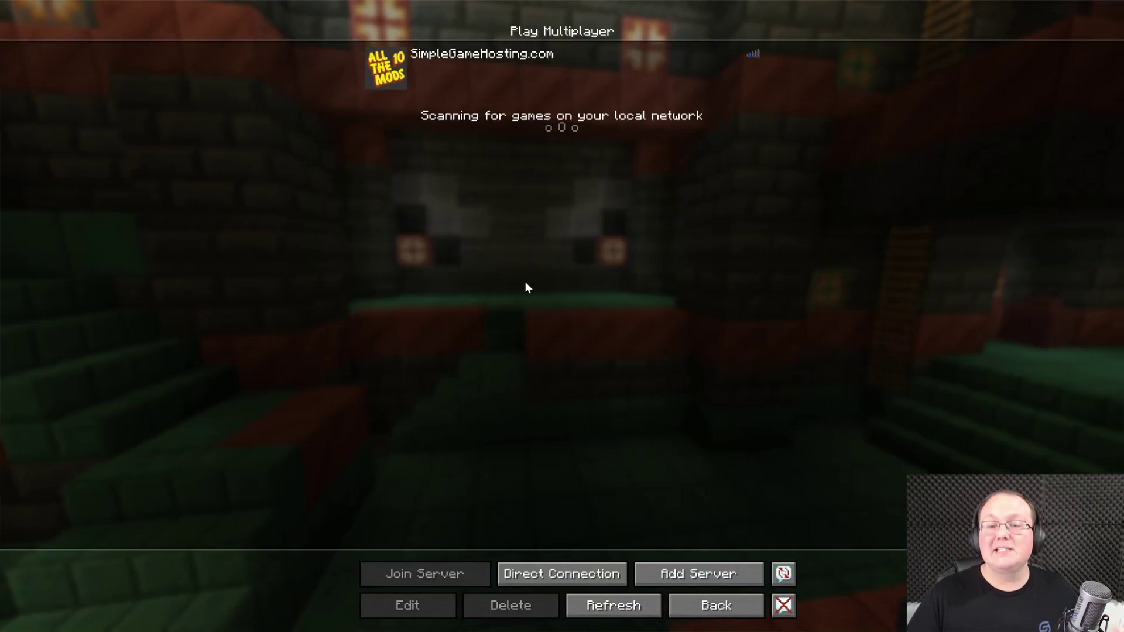
double_click(429, 66)
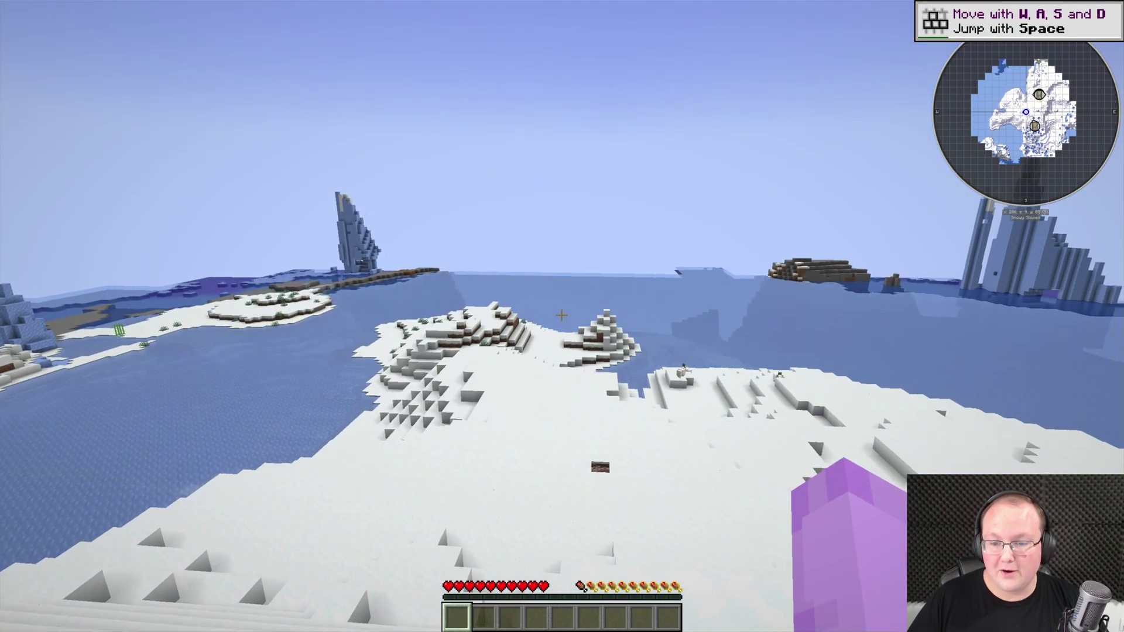
Explore the snowy terrain on the server, walking around and digging through snow blocks.
key(w)
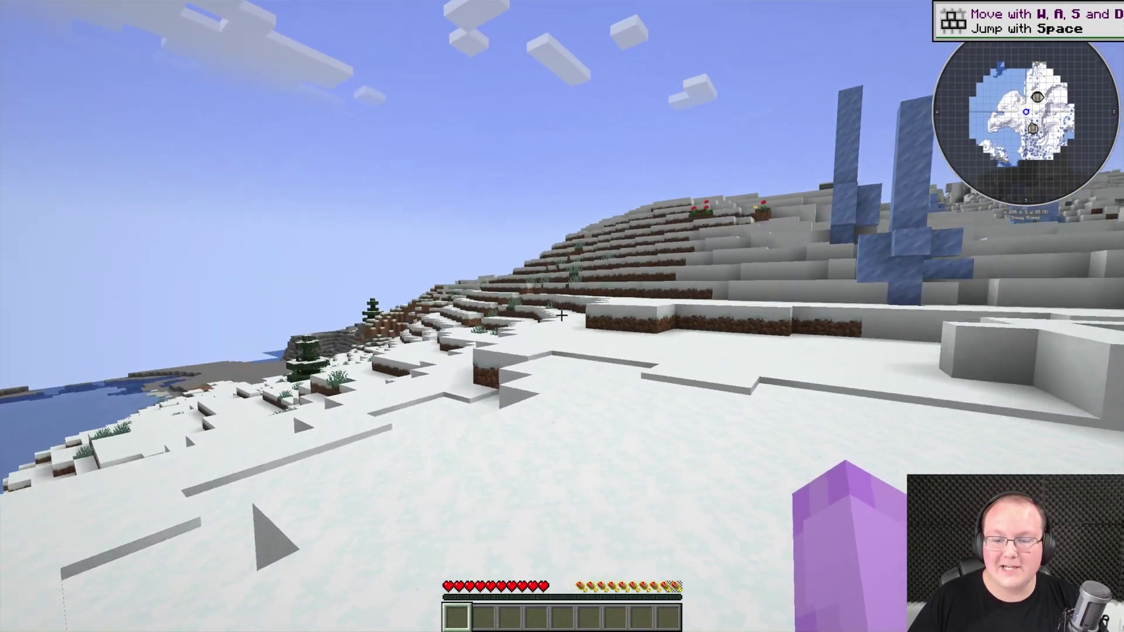
key(w)
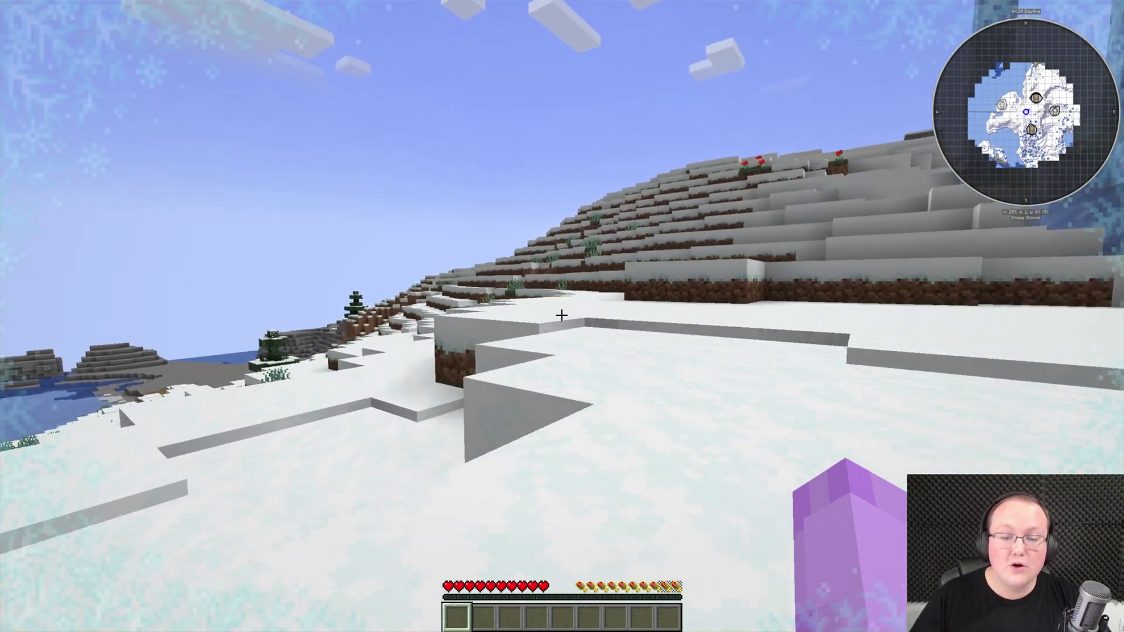
key(w)
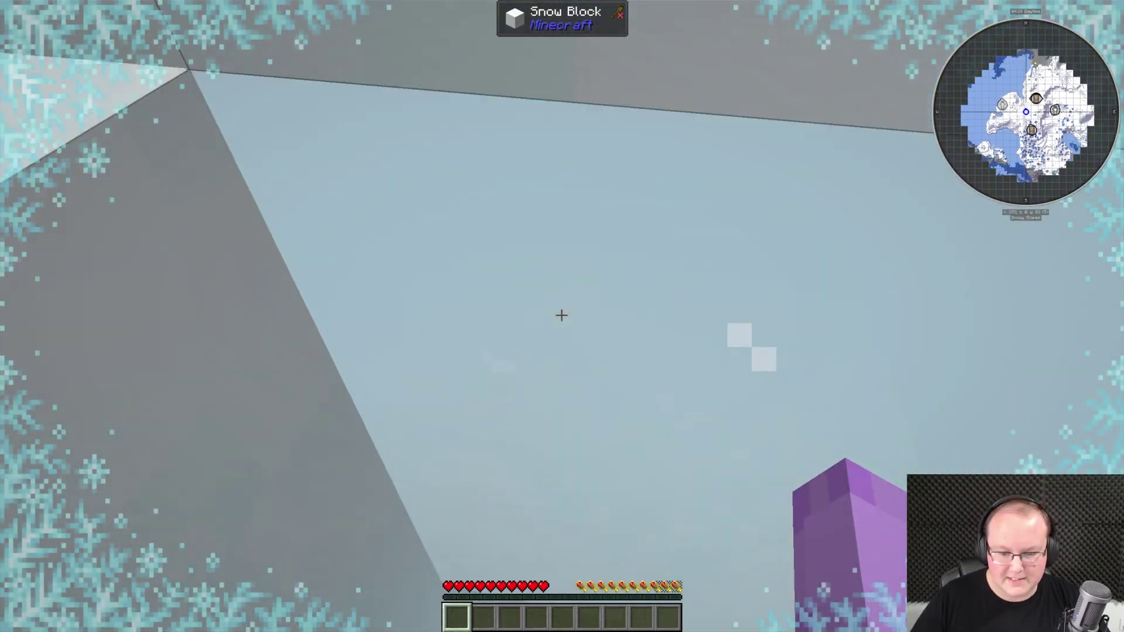
key(w)
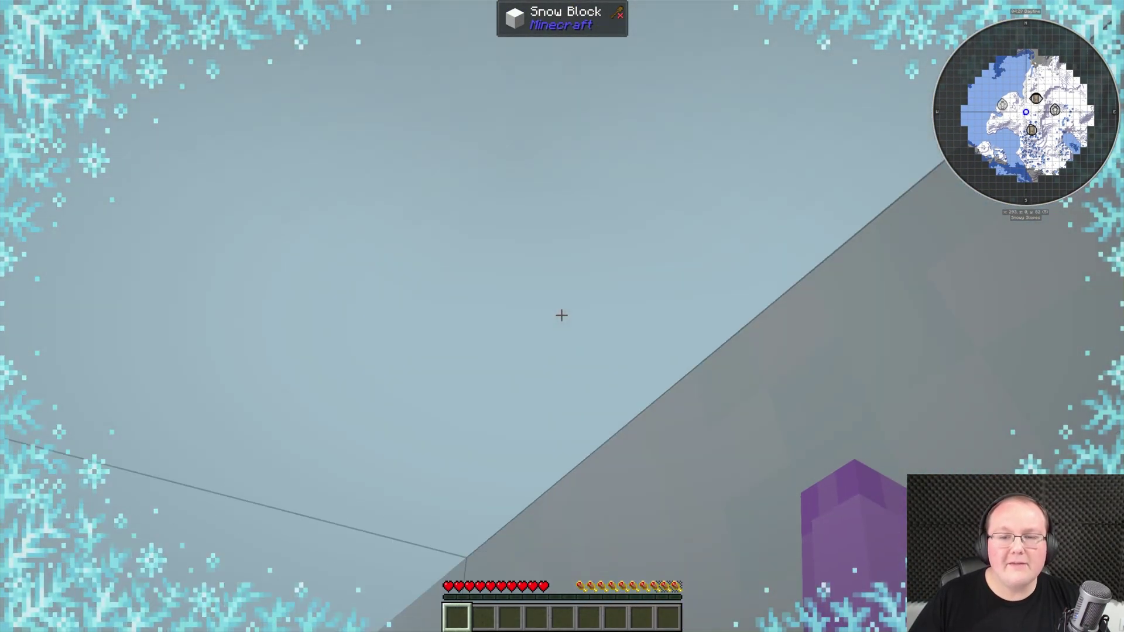
key(w)
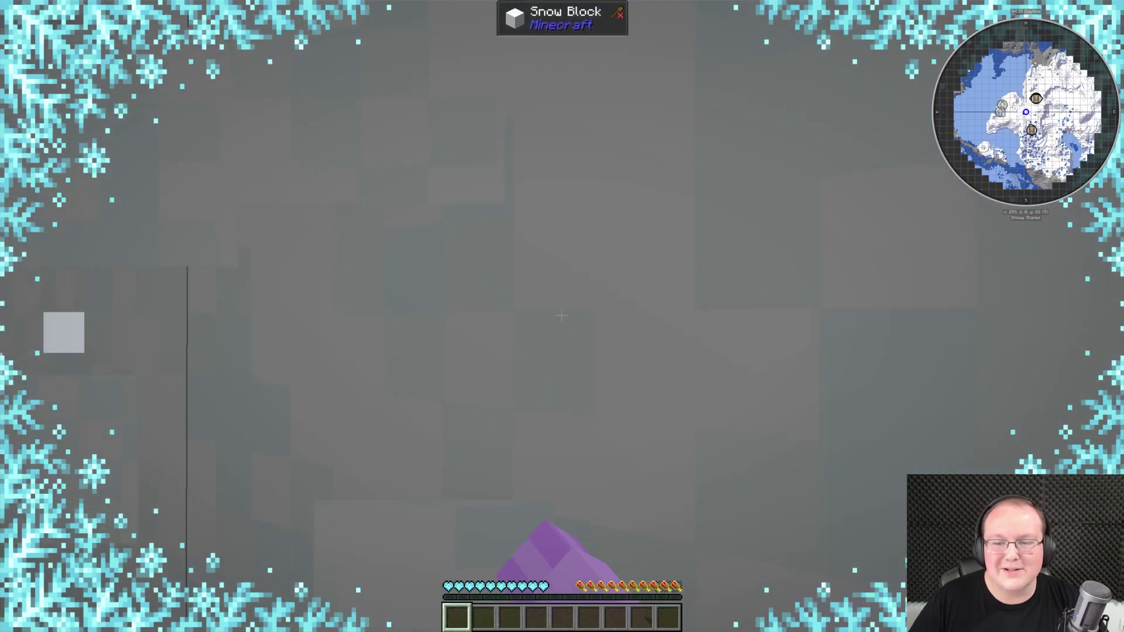
key(w)
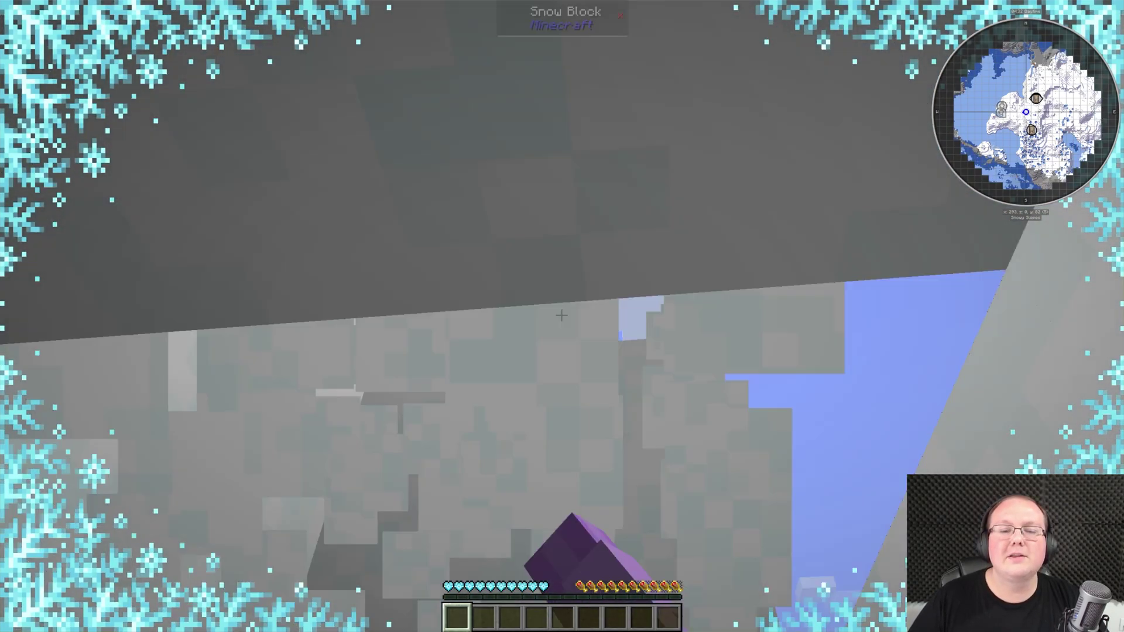
key(w)
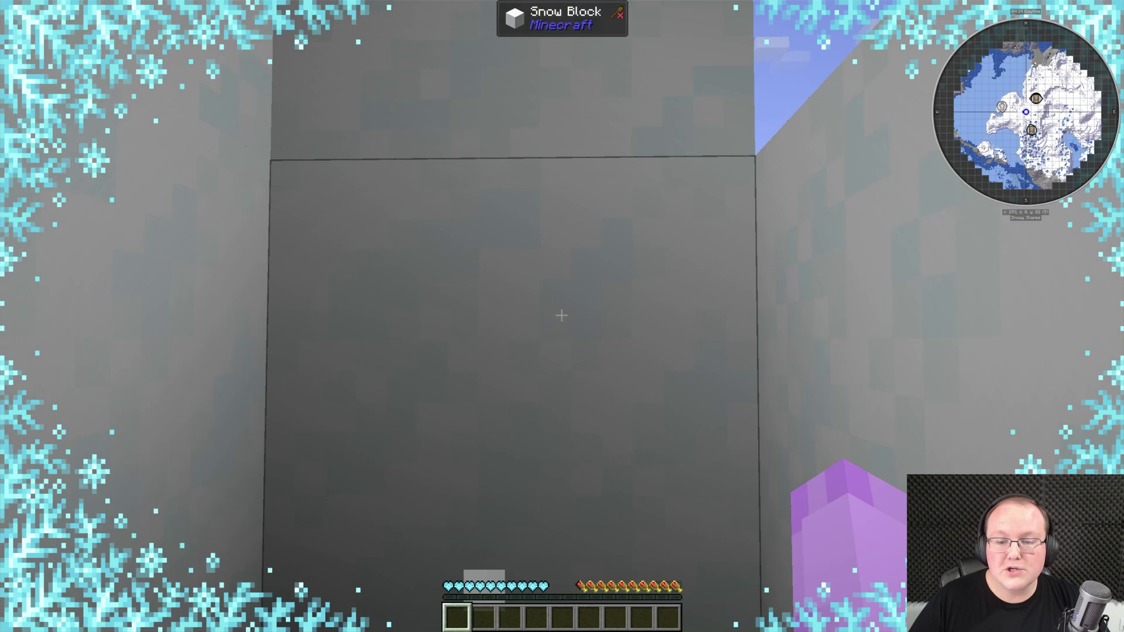
key(w)
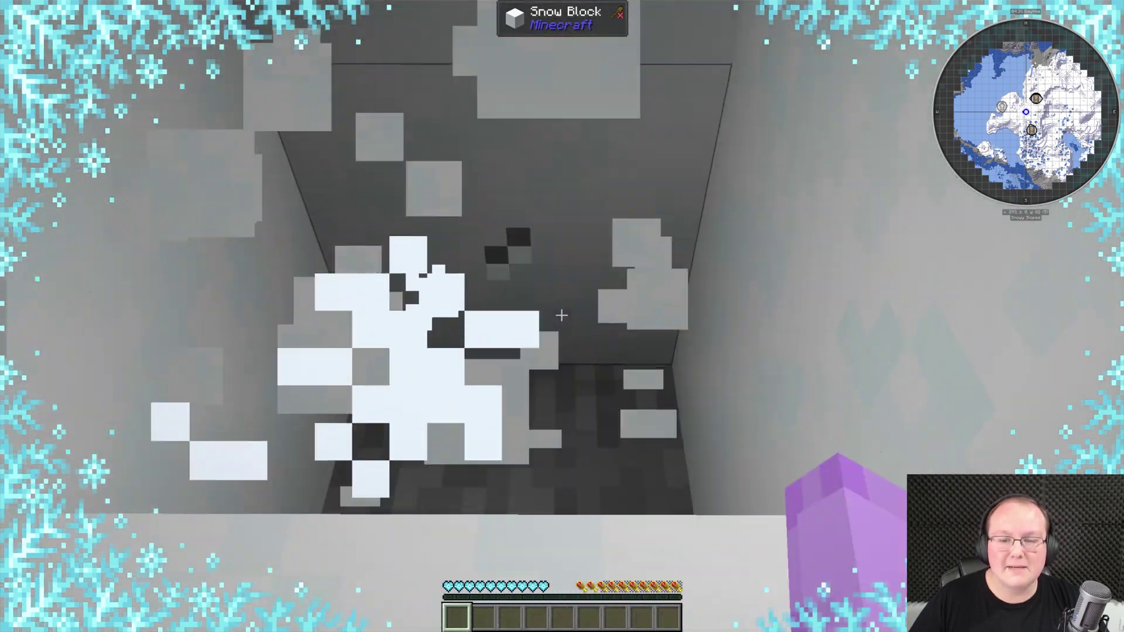
key(w)
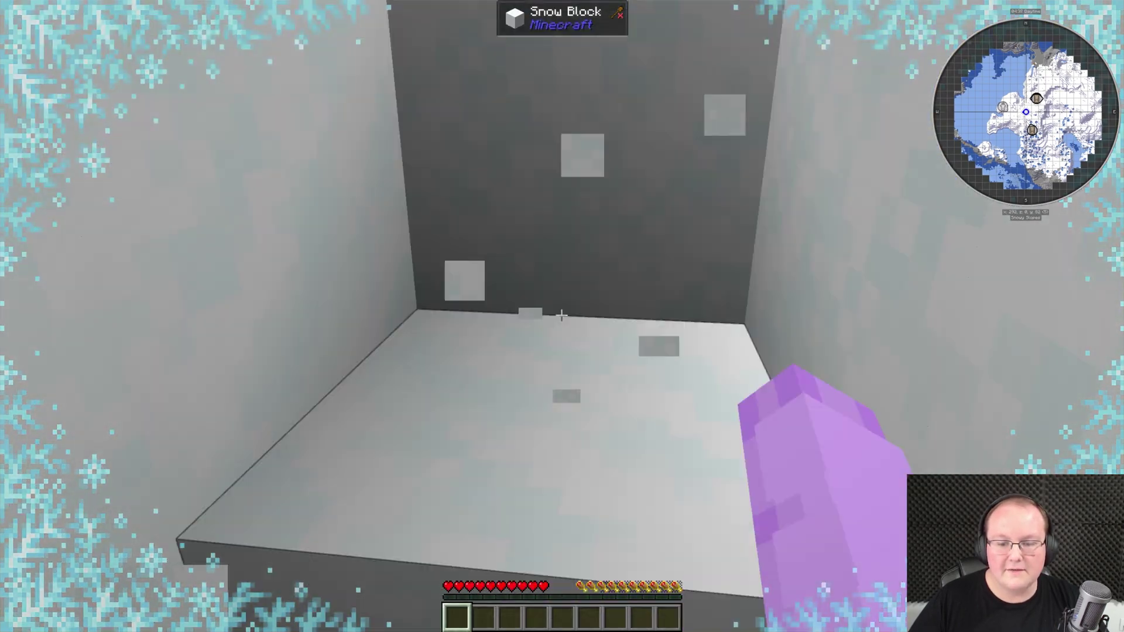
click(562, 316)
key(w)
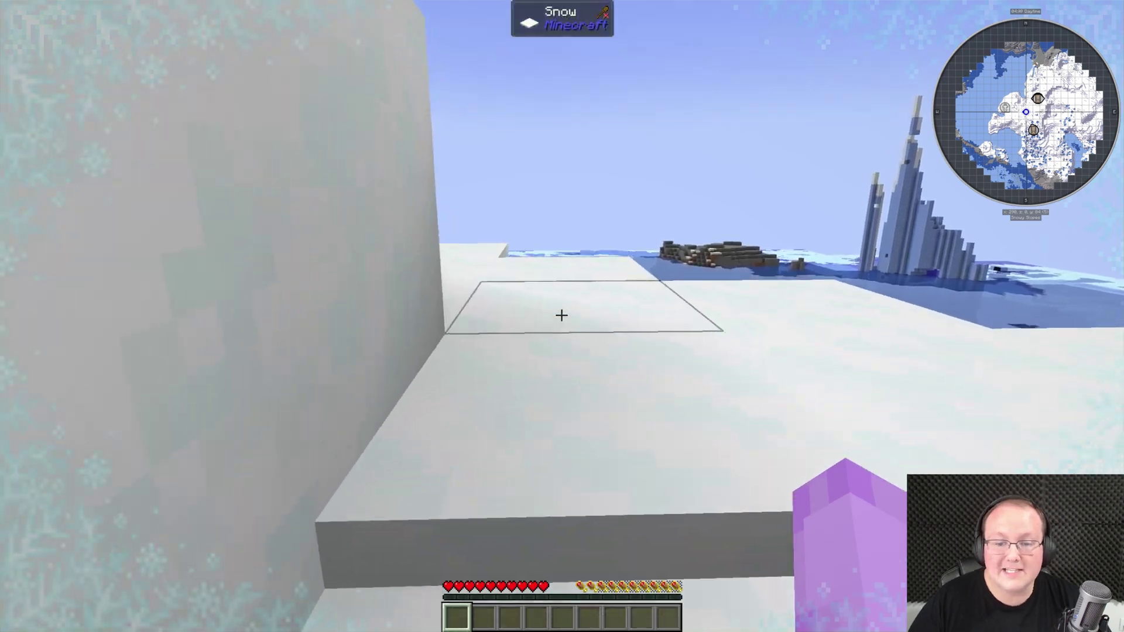
key(w)
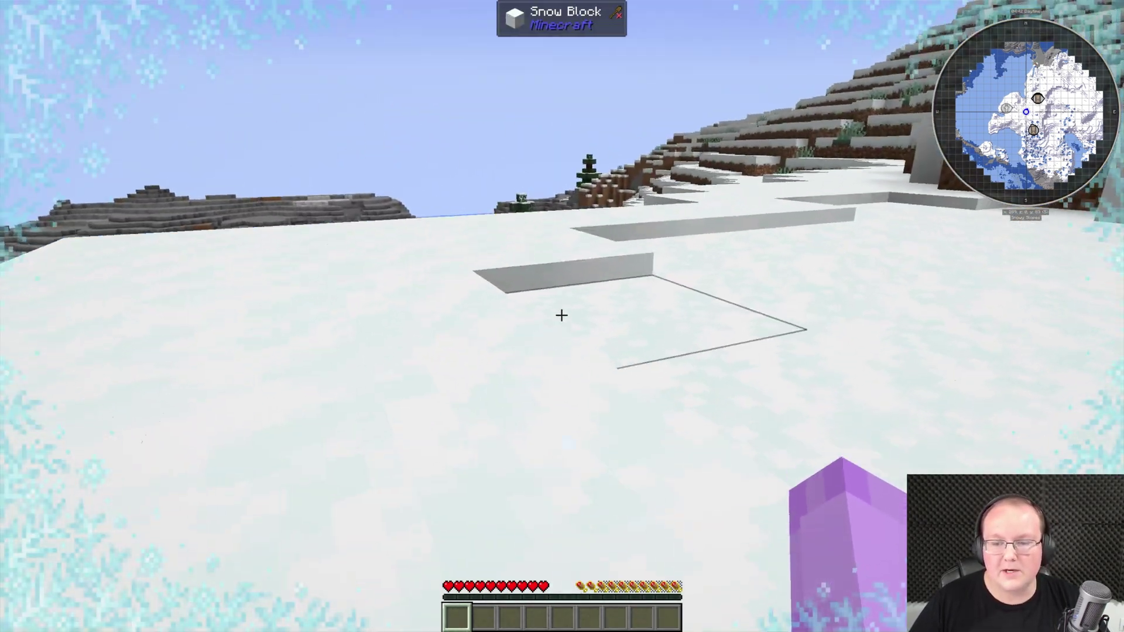